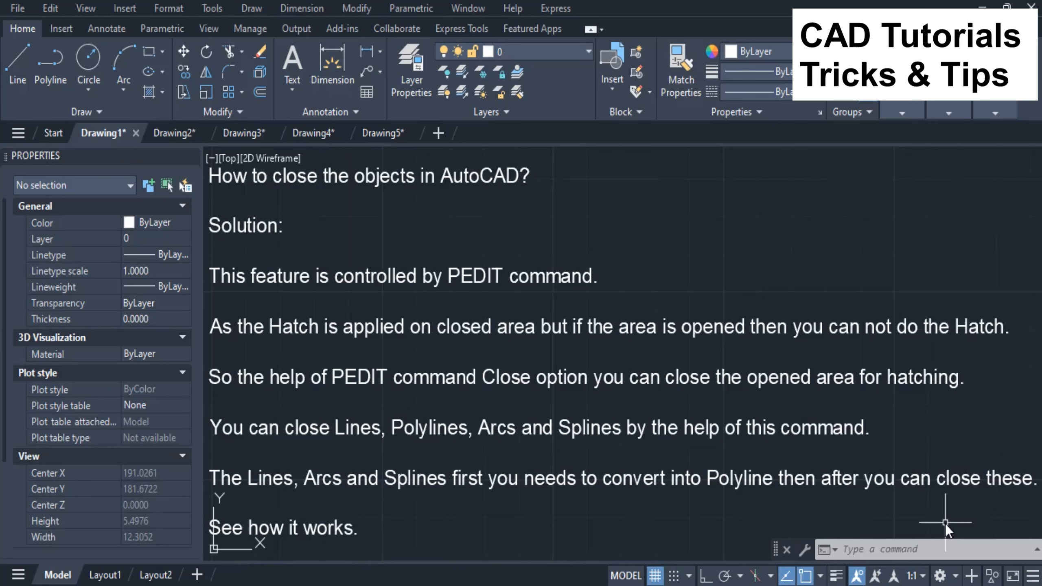
Step: In Drawing2, draw a four-sided polyline that stops just short of its start point, leaving a small gap at the upper-left corner
click(175, 129)
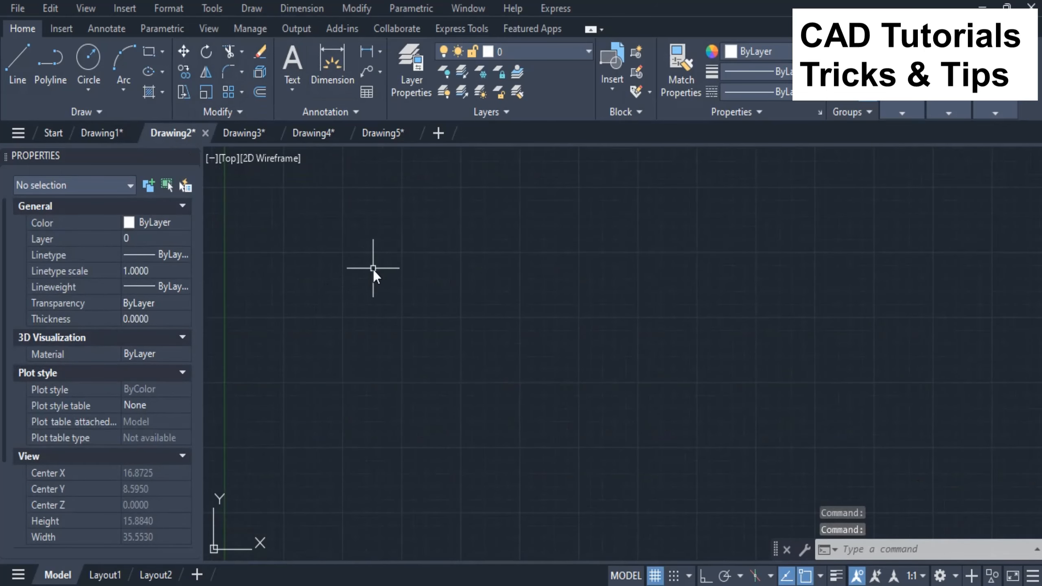
text(pl)
key(Return)
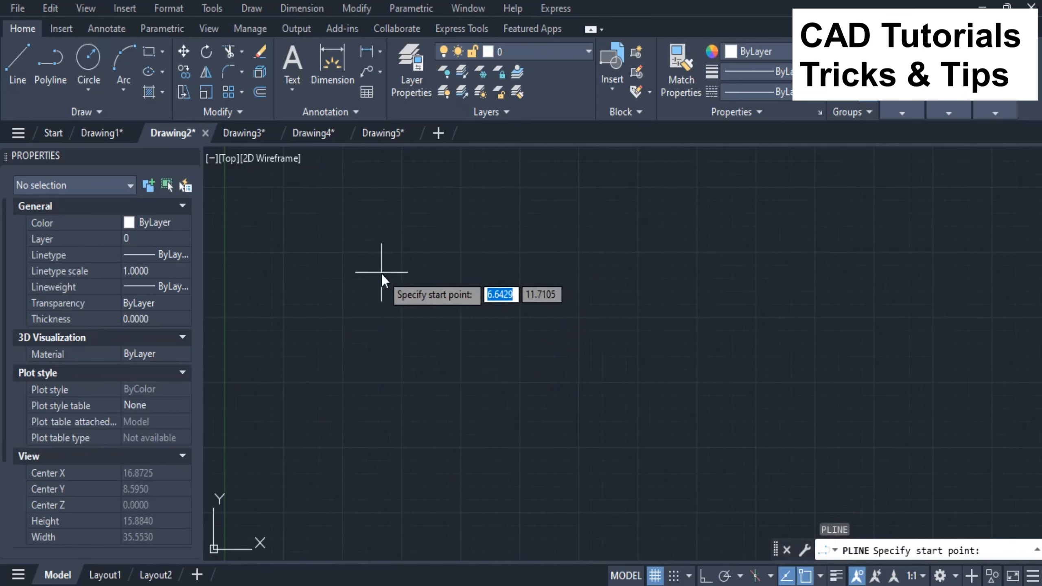
click(396, 266)
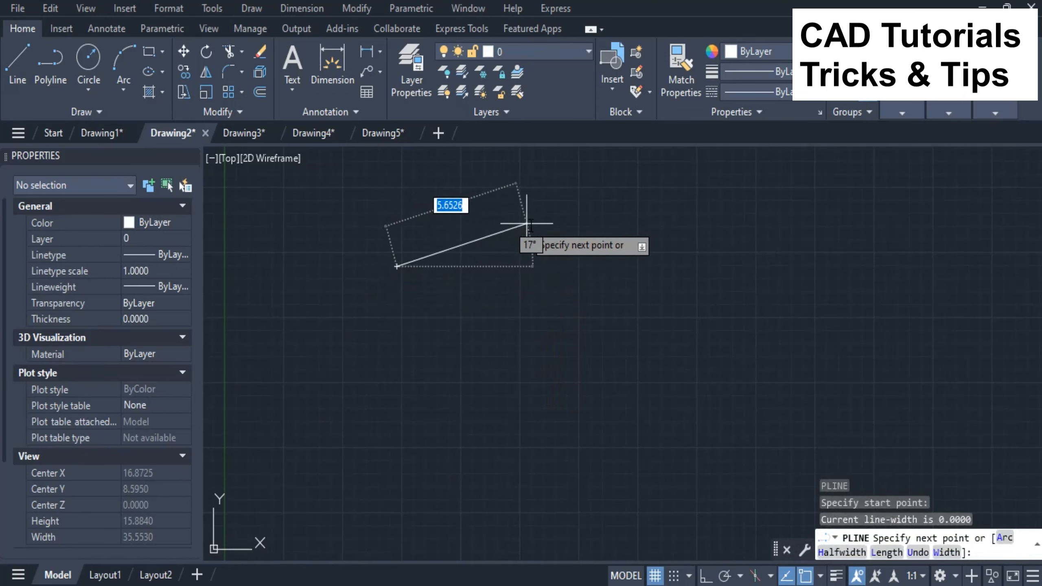
click(560, 242)
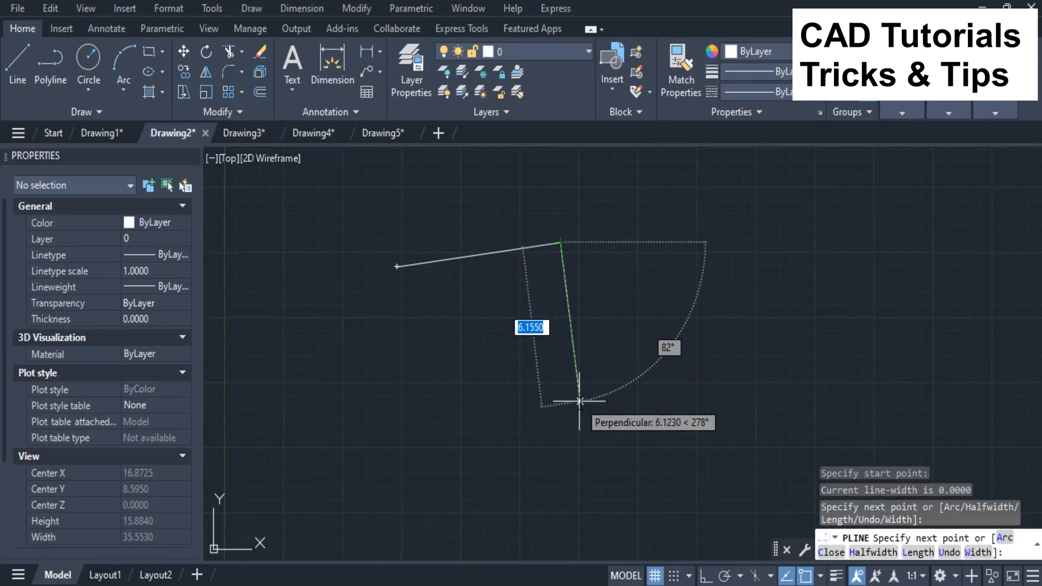
click(580, 411)
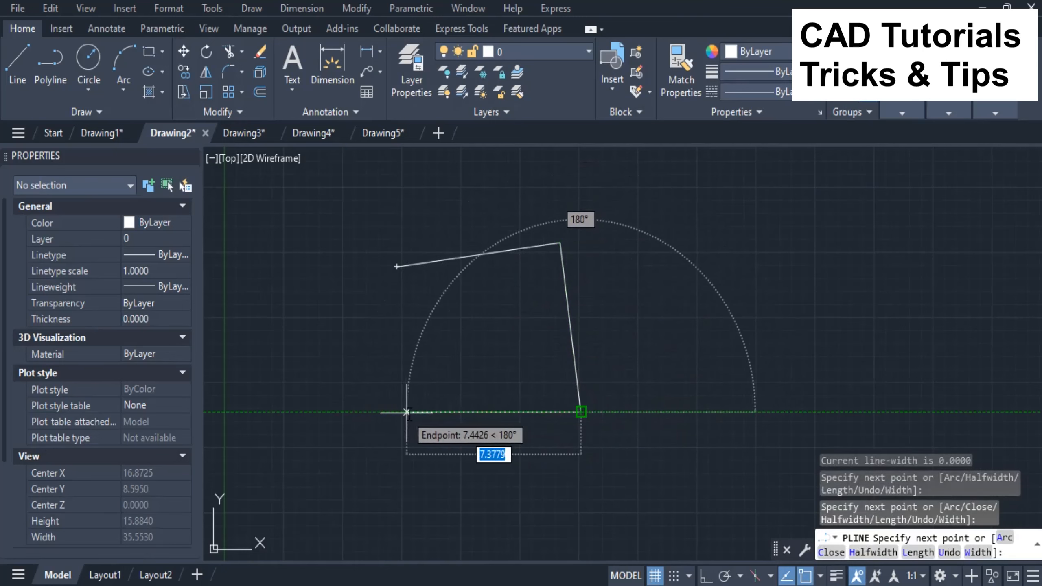
scroll(429, 421, up, 2)
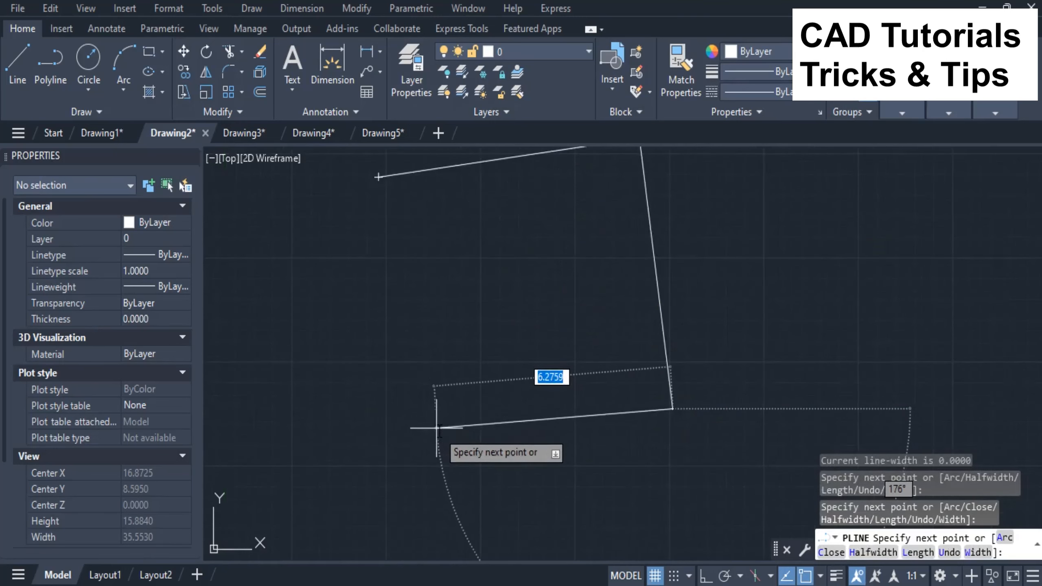
click(411, 413)
middle_drag(390, 310, 393, 362)
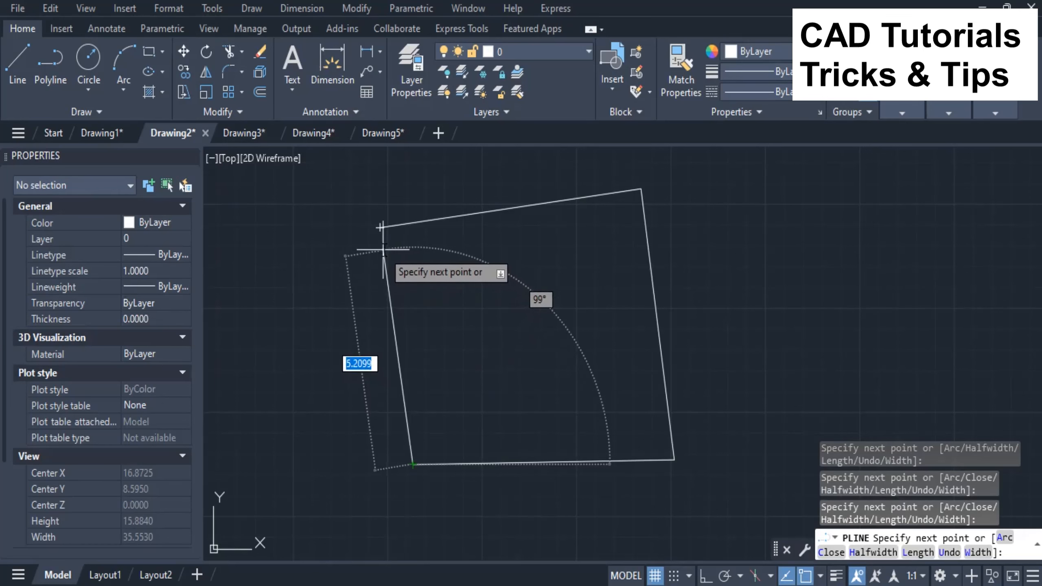
right_click(382, 238)
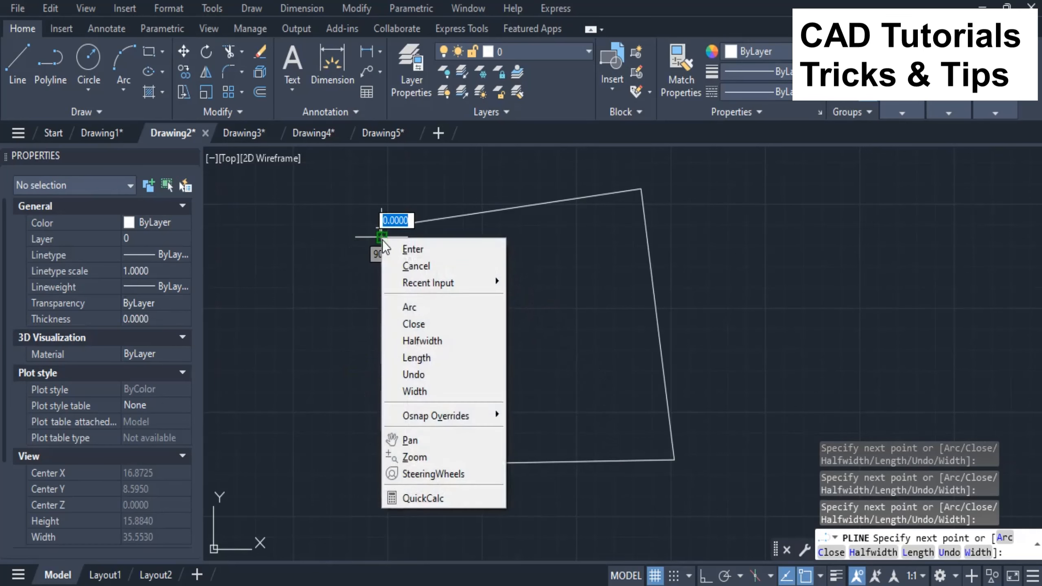
click(390, 244)
Step: Try to hatch the inside of the open polyline, and regenerate the drawing to clear the gap markers
scroll(377, 229, up, 4)
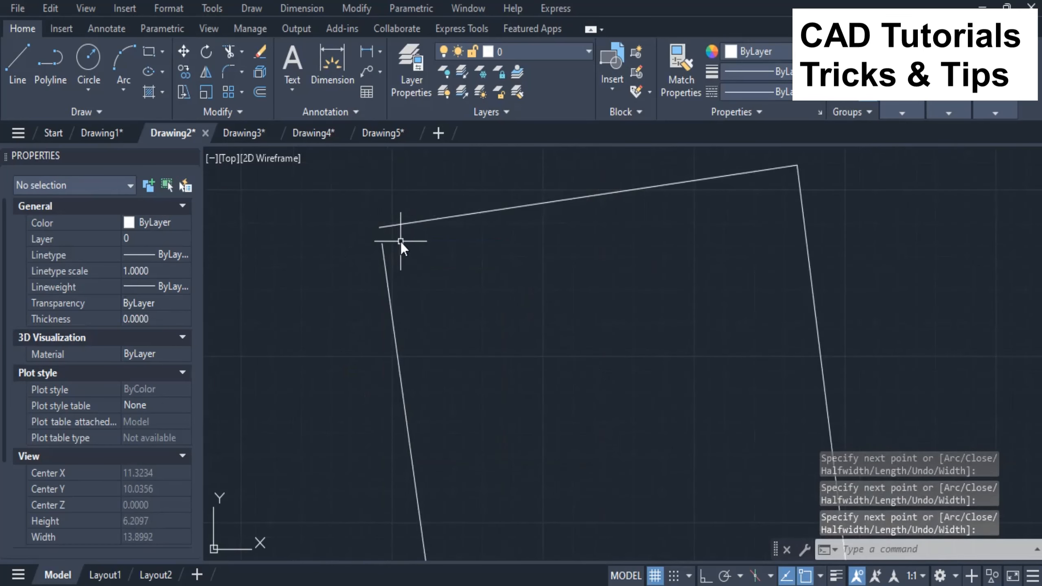
scroll(343, 257, down, 2)
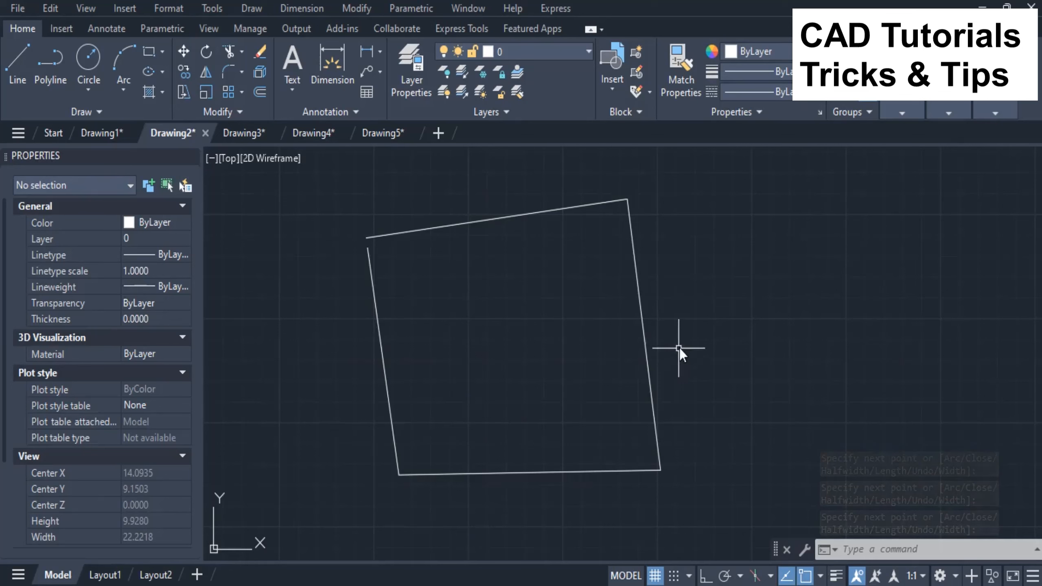
text(h)
key(Return)
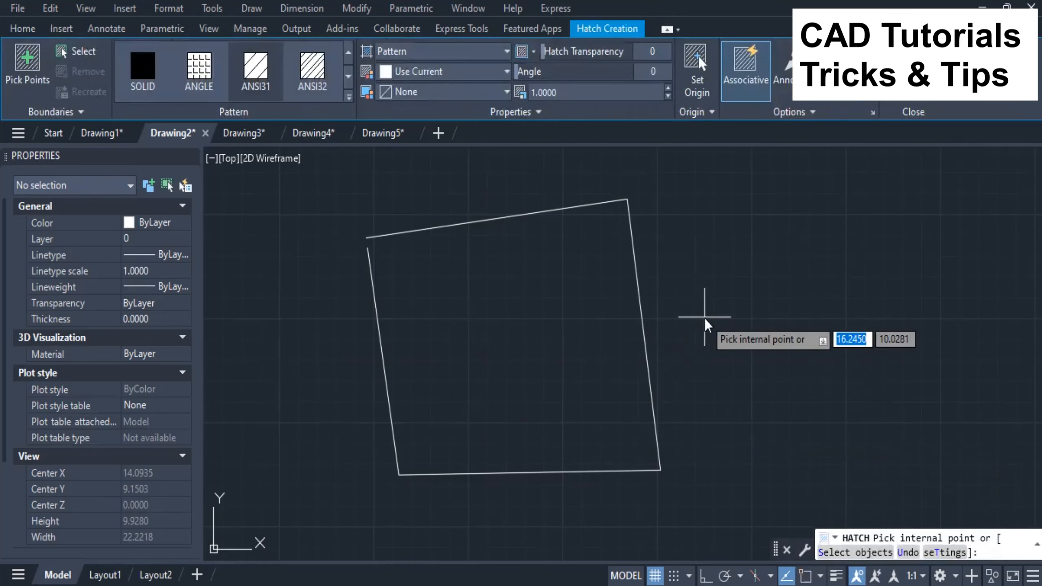
click(517, 352)
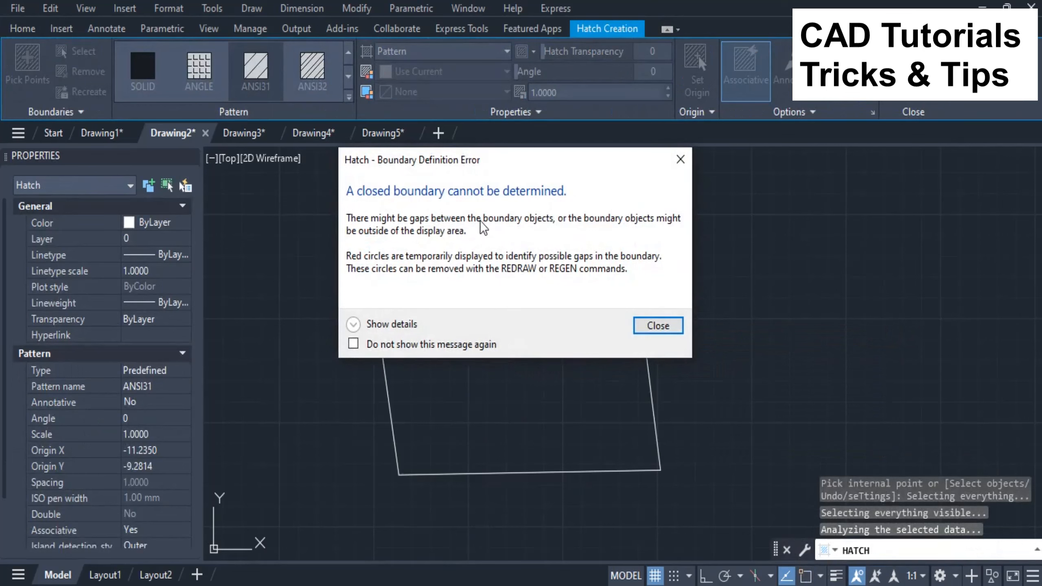
click(652, 326)
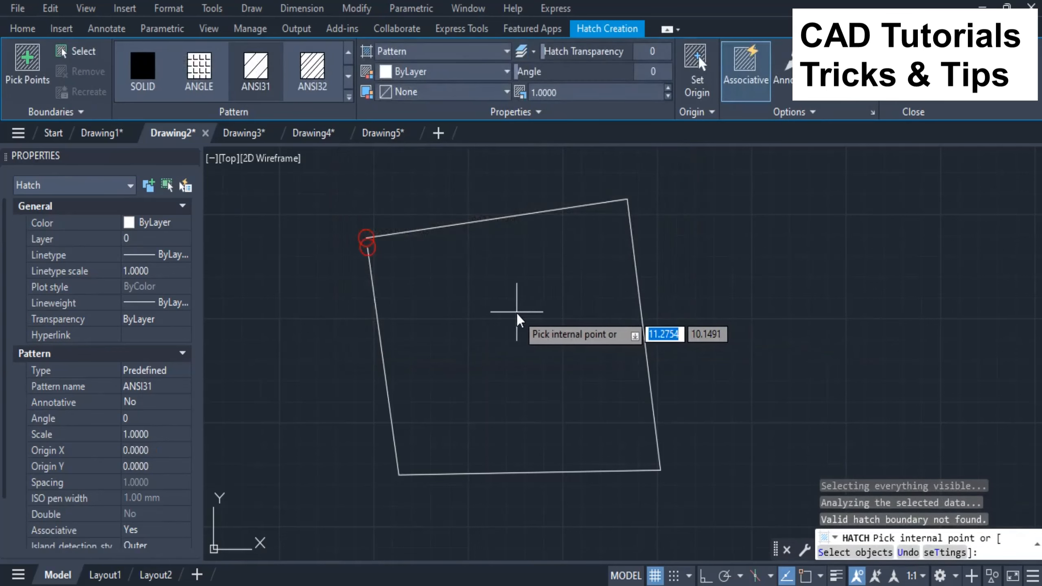
key(Return)
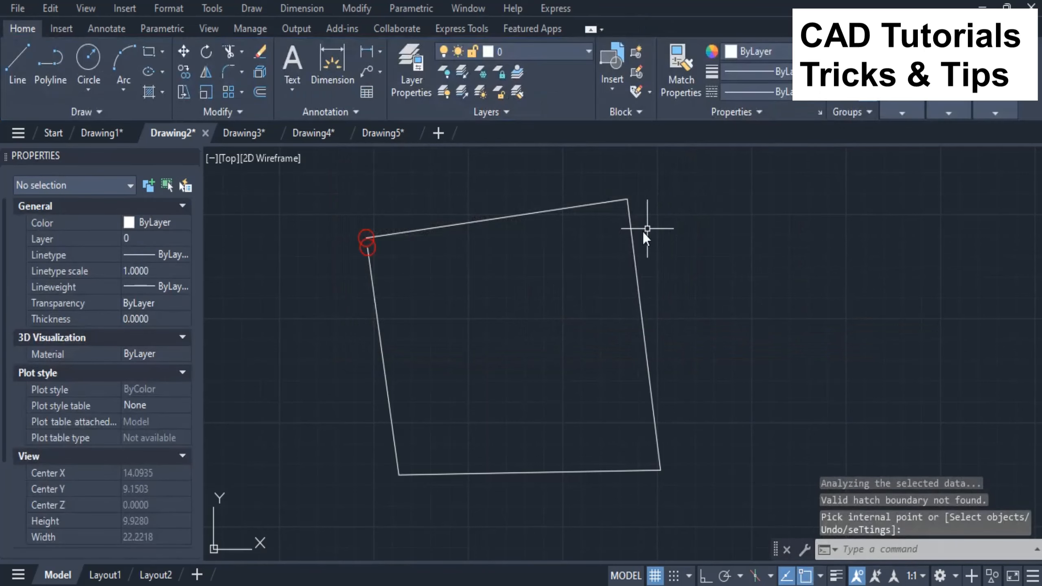
text(RE)
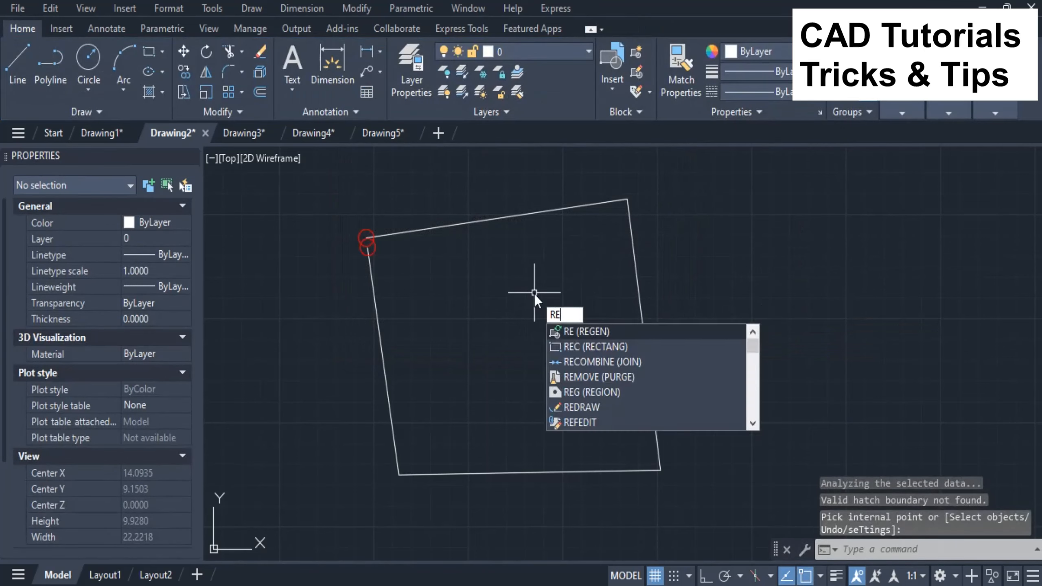
key(Return)
Step: Close the open four-sided polyline with the Close option of PEDIT
text(pedit)
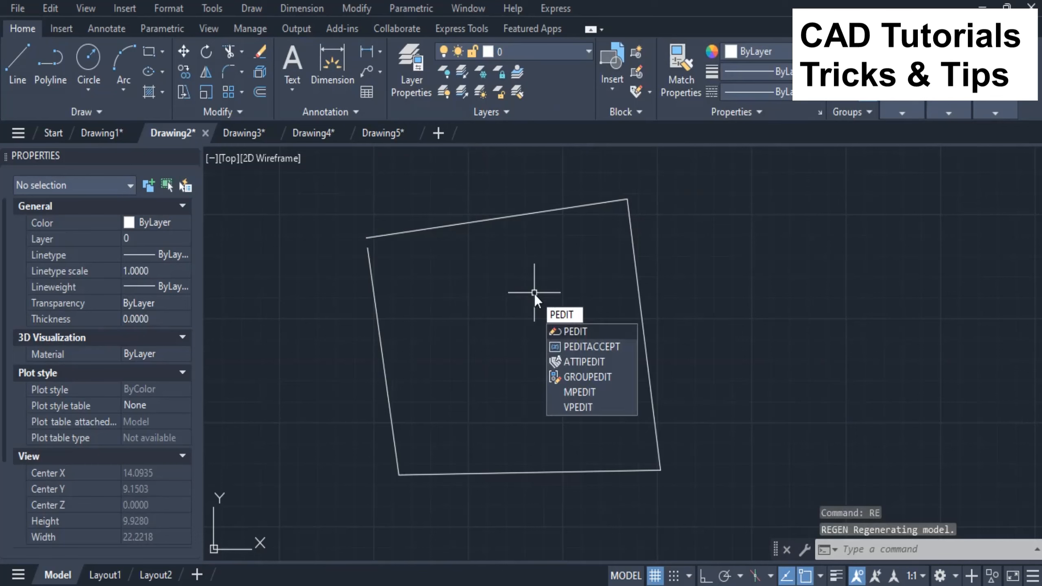
key(Return)
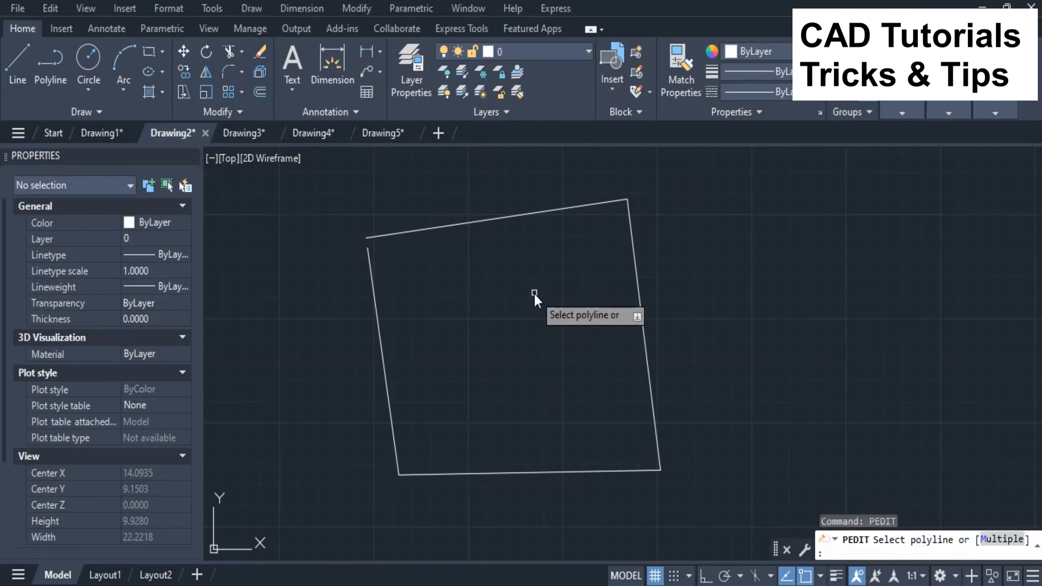
click(518, 218)
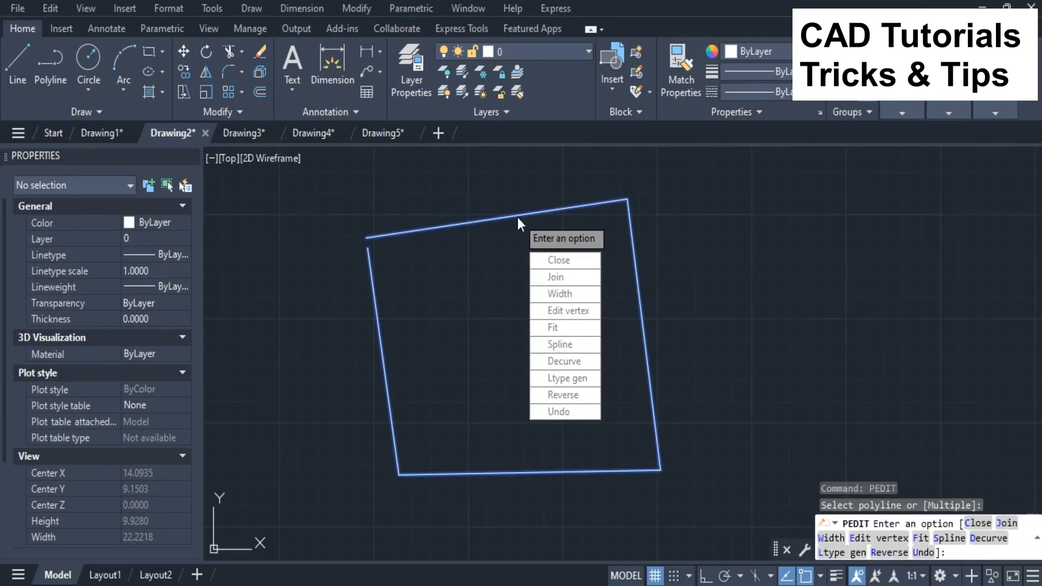
click(554, 261)
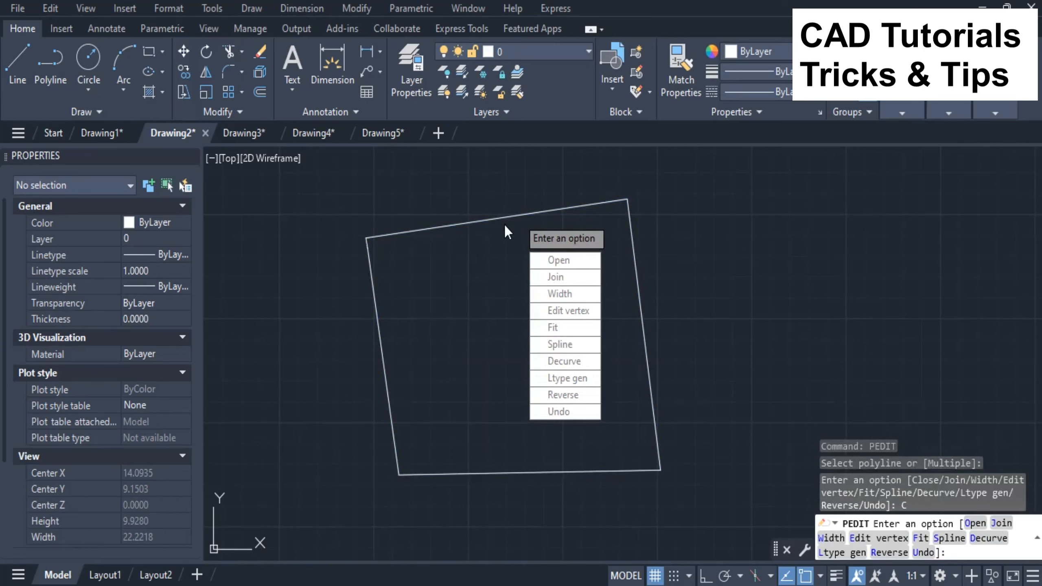
key(Return)
Step: Hatch the inside of the closed four-sided polyline with the ANSI31 pattern
scroll(388, 217, up, 4)
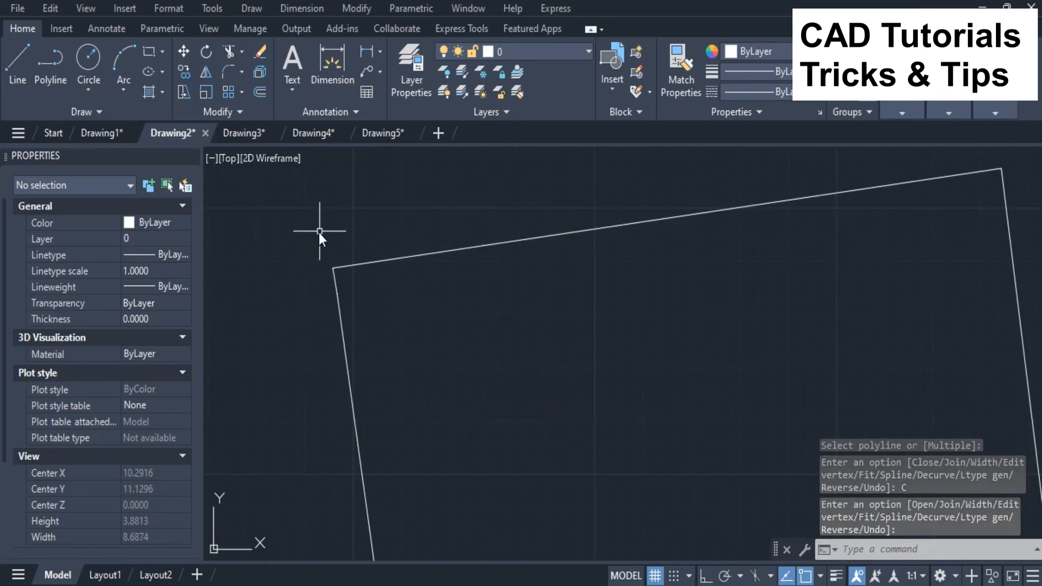
scroll(402, 224, down, 2)
scroll(402, 223, down, 2)
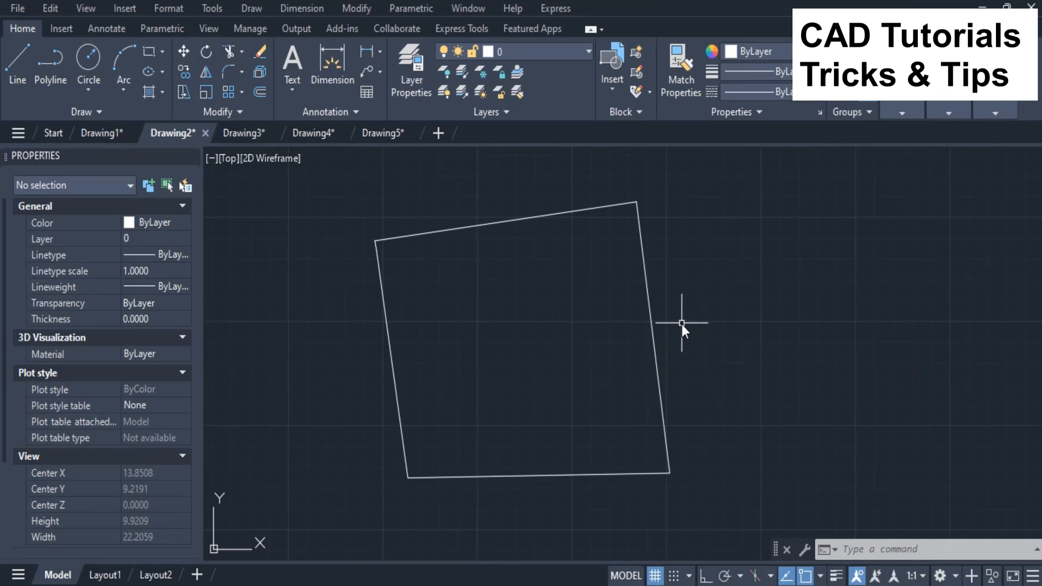
text(h)
key(Return)
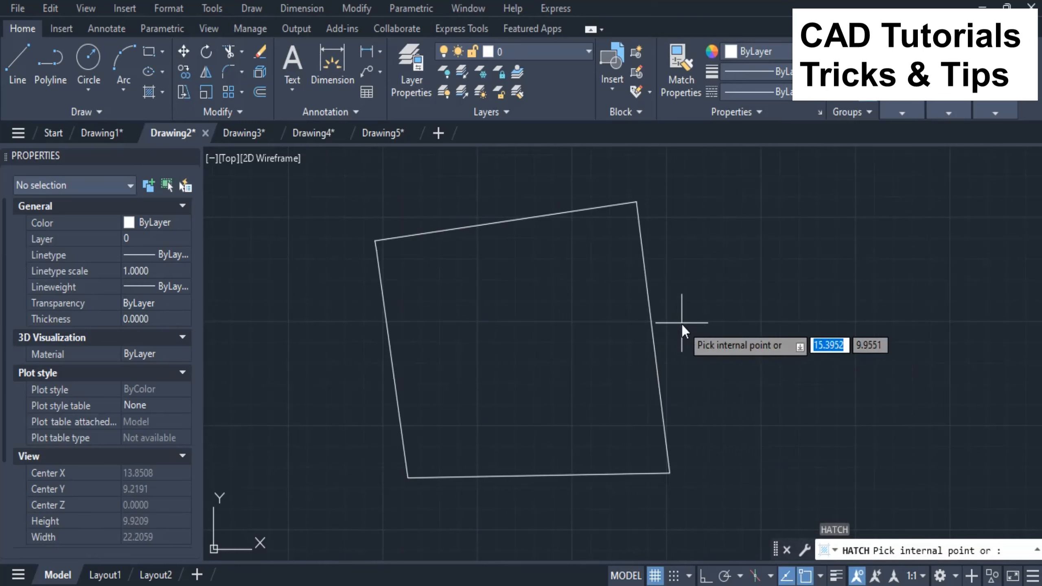
click(528, 314)
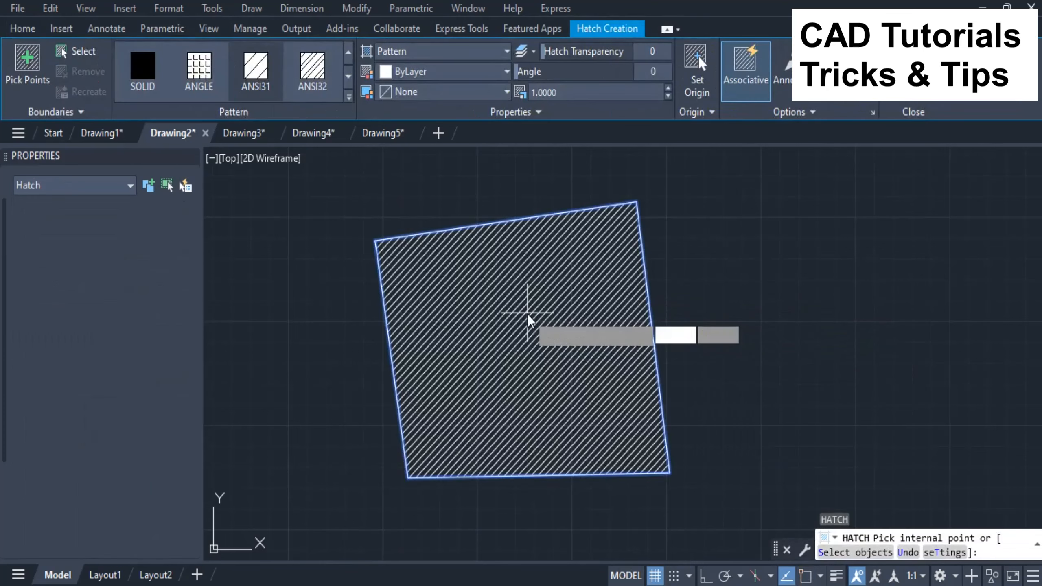
key(Return)
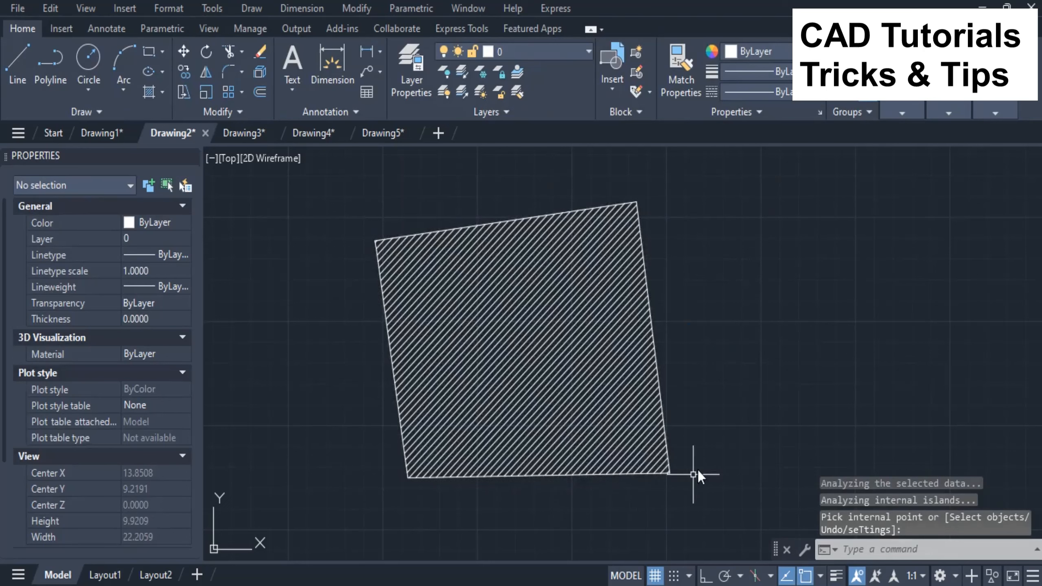
Step: In Drawing3, draw a triangle about 7 units tall from three separate lines, leaving a small gap at its apex
click(243, 135)
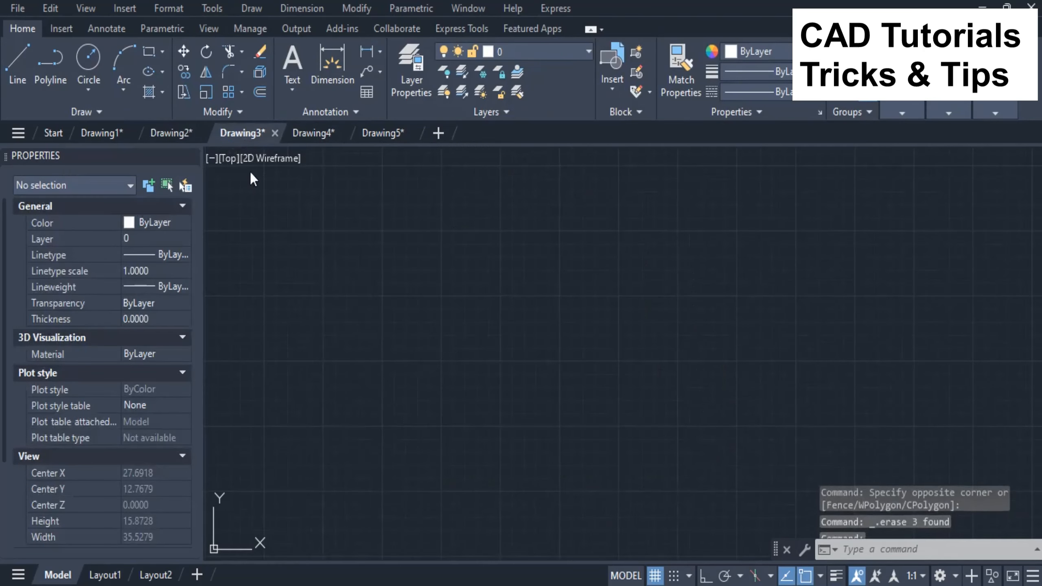
text(LINE)
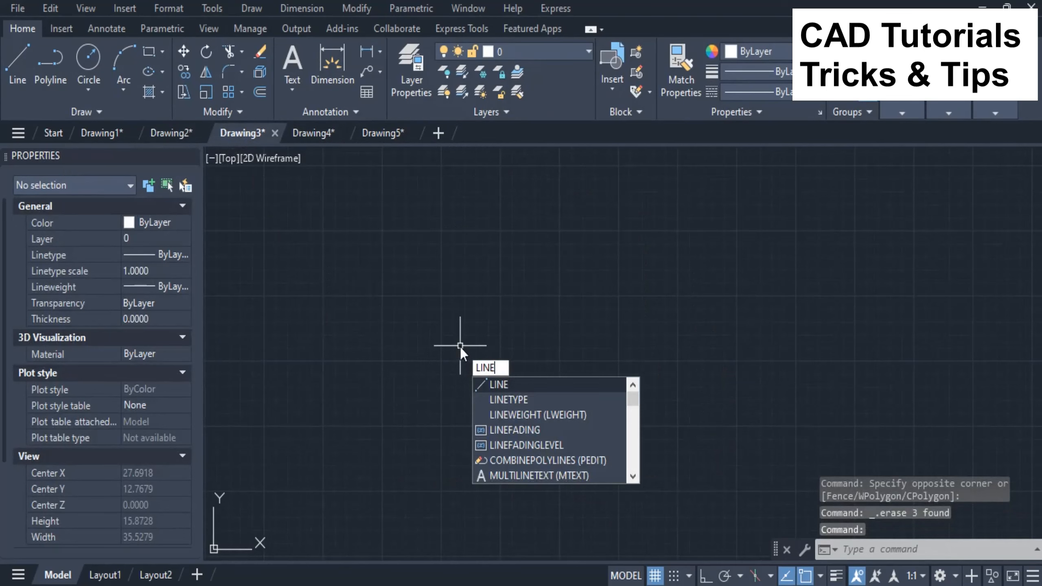
key(Return)
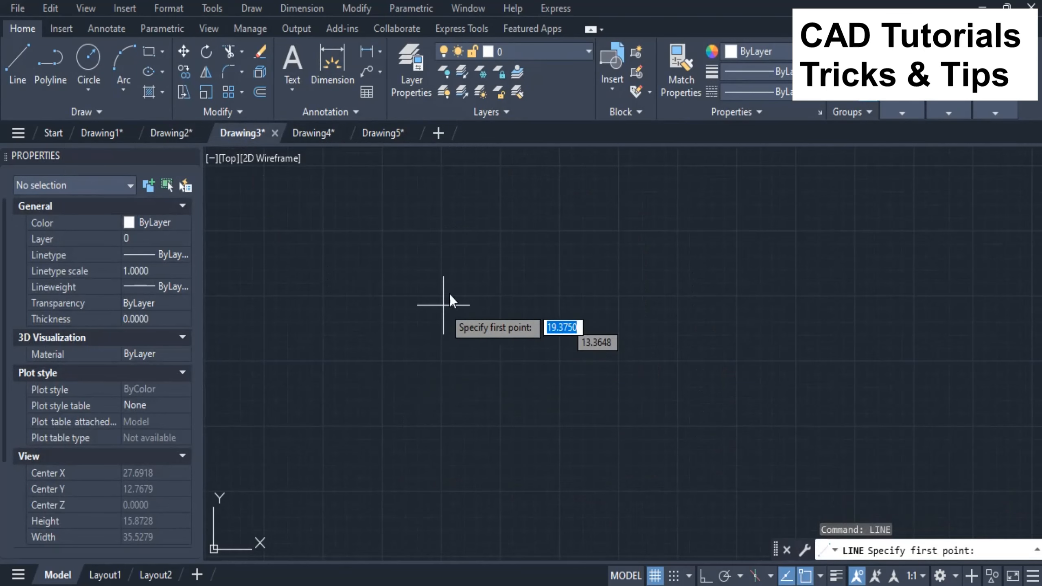
click(483, 243)
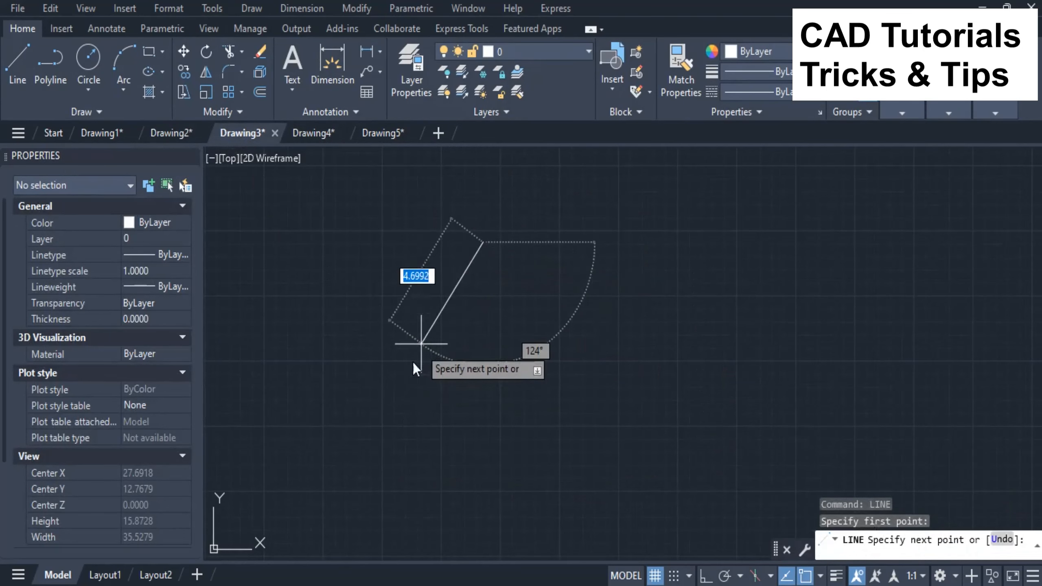
click(373, 439)
click(551, 438)
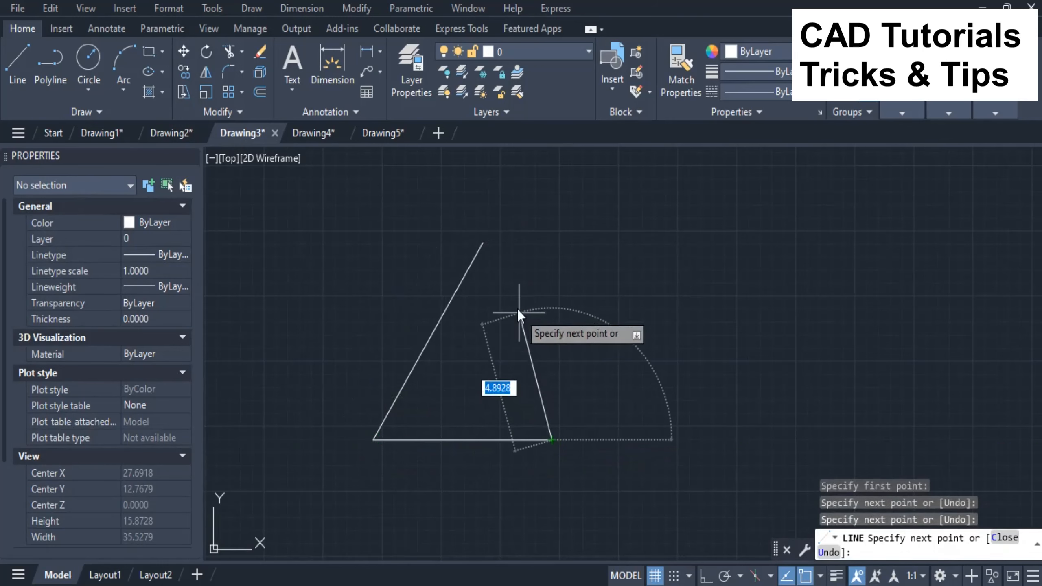
scroll(495, 262, up, 2)
click(480, 247)
right_click(481, 248)
click(509, 258)
Step: Inspect the gap at the triangle's apex and check whether its two slanted sides are separate line objects
scroll(509, 269, down, 2)
scroll(493, 269, up, 2)
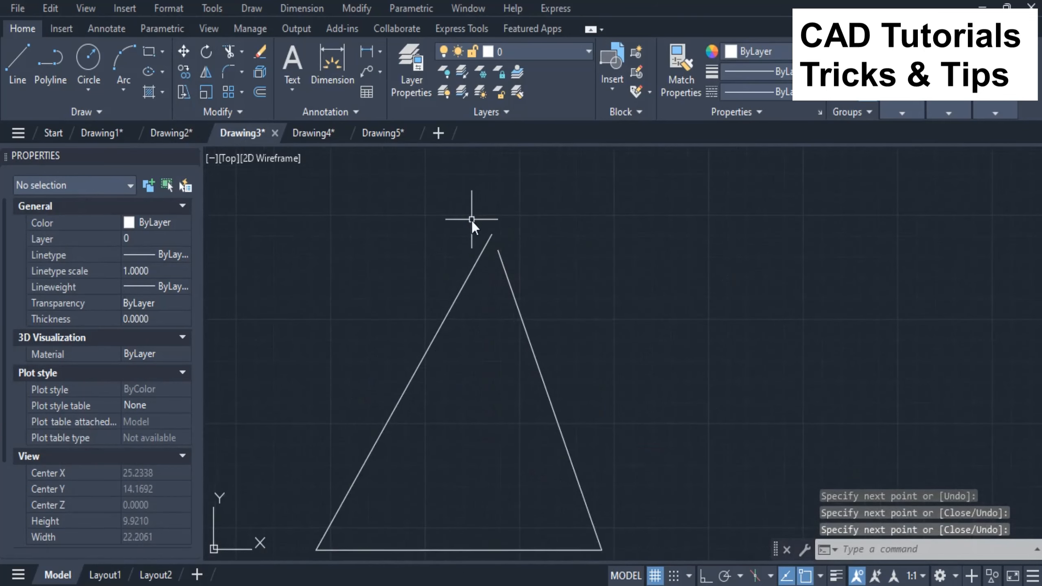
click(475, 269)
key(Escape)
click(504, 267)
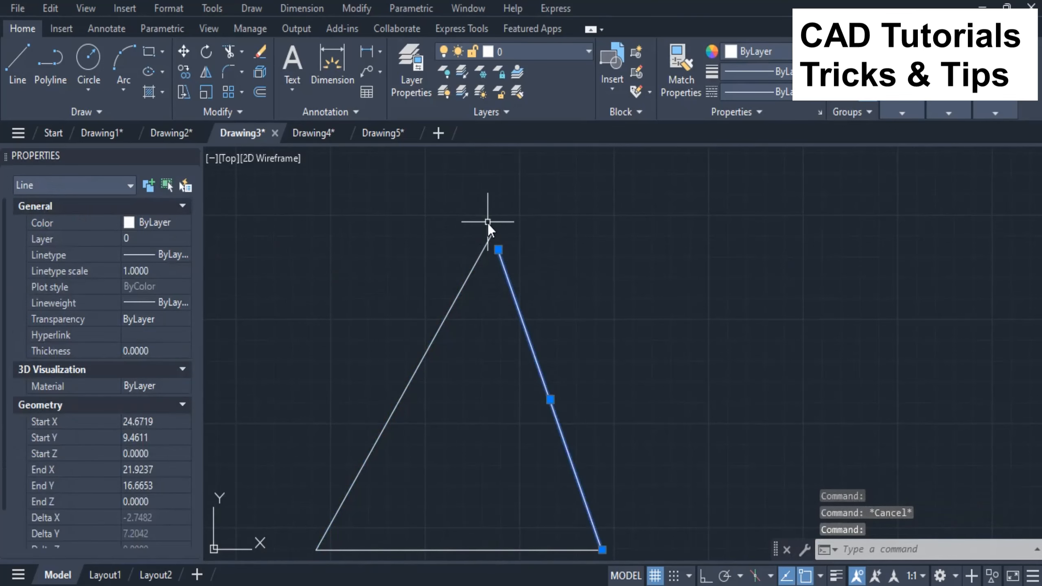
scroll(487, 223, down, 1)
key(Escape)
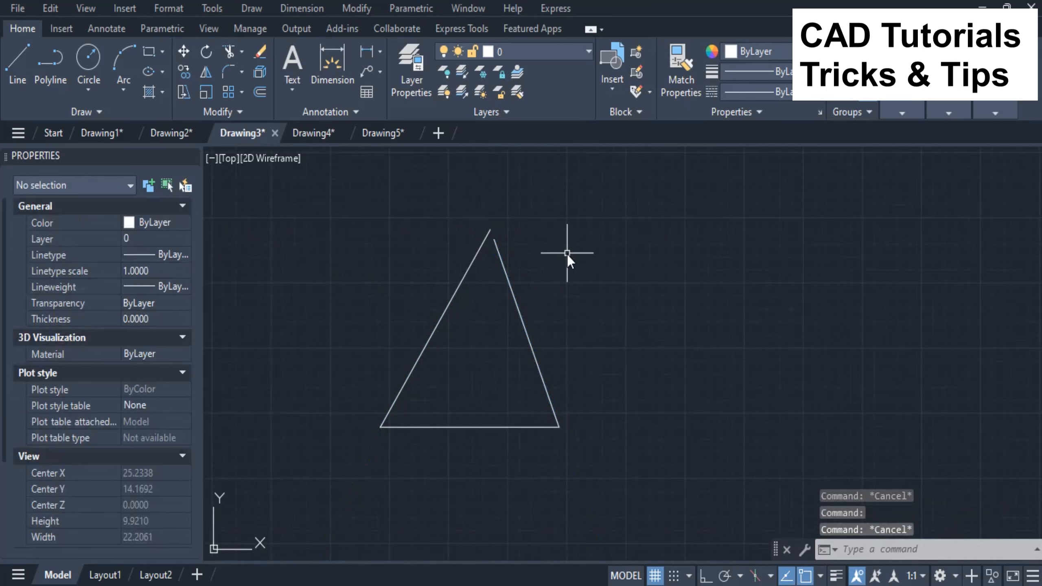
Step: Convert the triangle's three lines to polylines with the Multiple option of PEDIT and check the object type of both slanted sides
text(pedit)
key(Return)
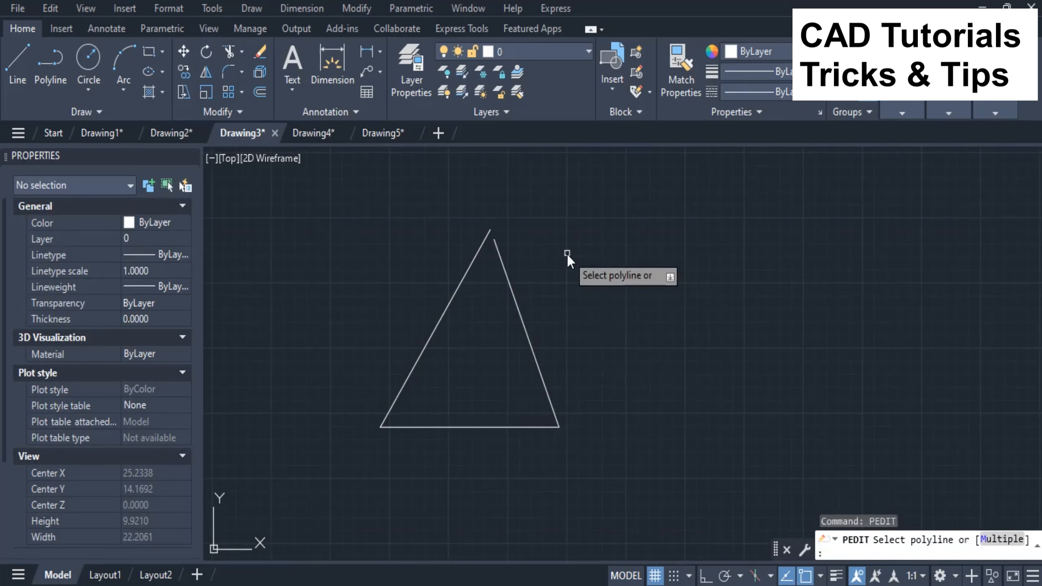
text(m)
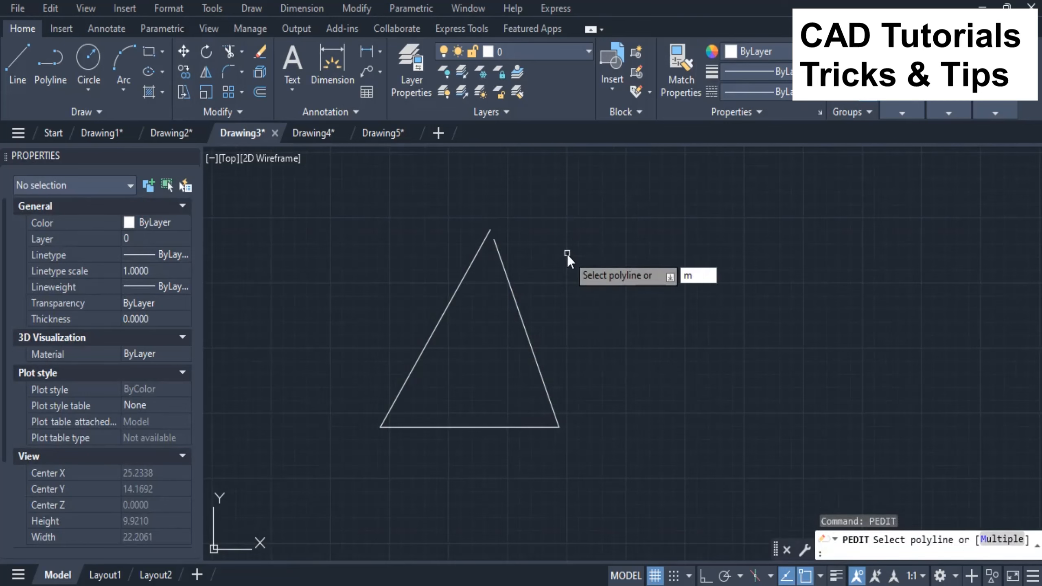
key(Return)
click(579, 229)
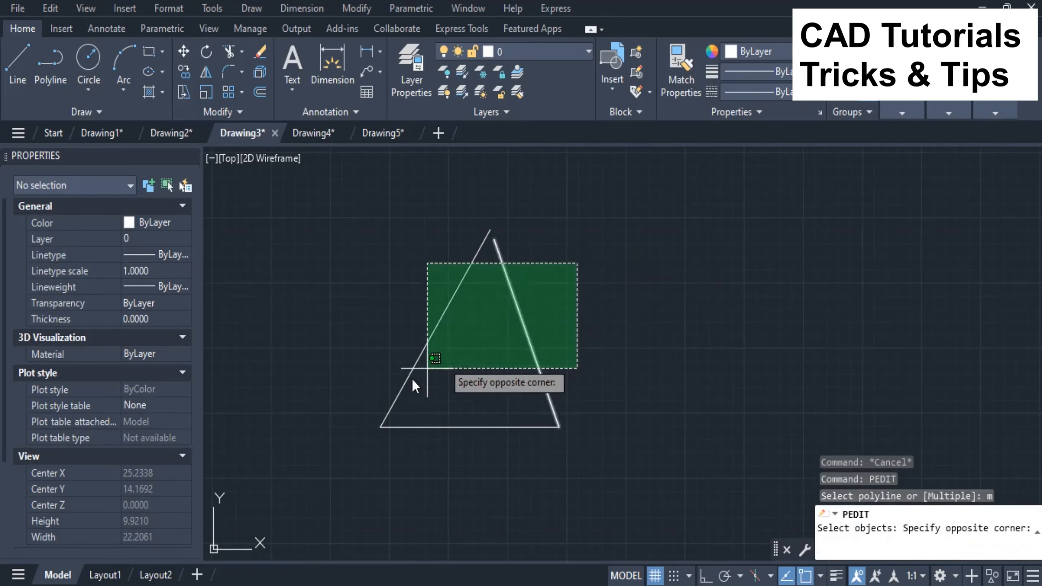
click(357, 445)
key(Return)
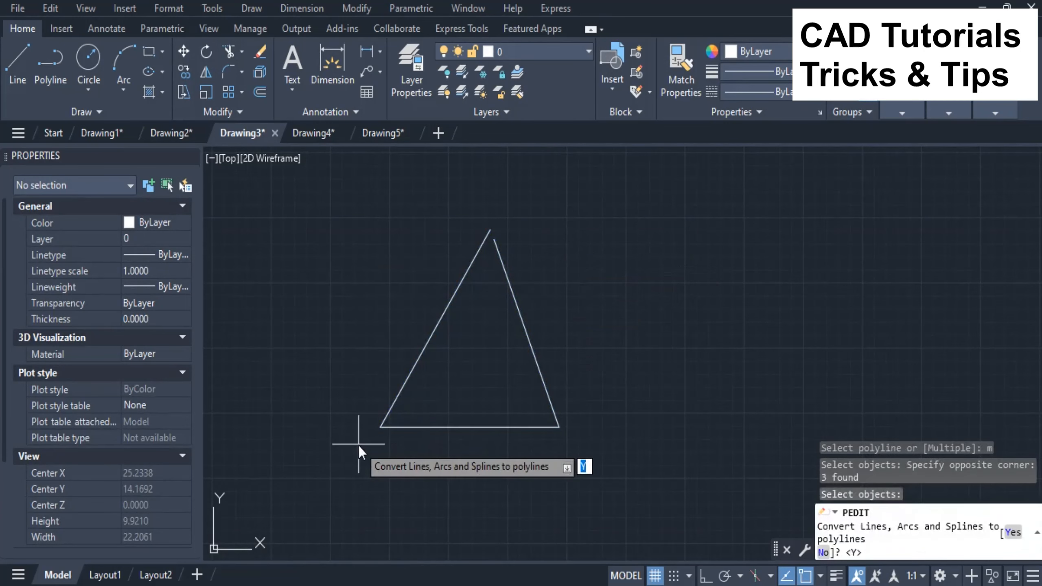
text(y)
key(Return)
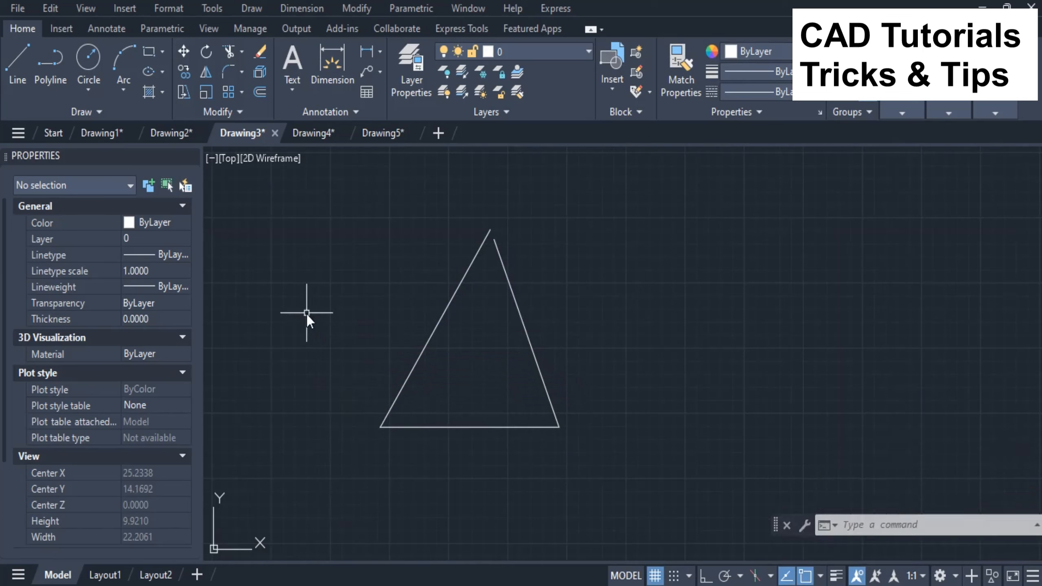
key(Return)
click(439, 318)
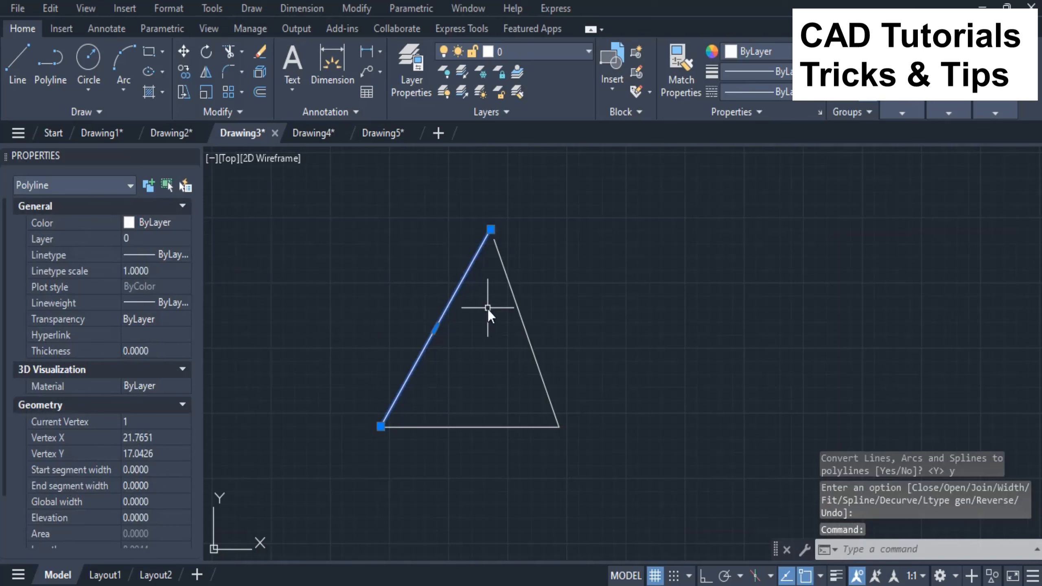
key(Escape)
click(517, 309)
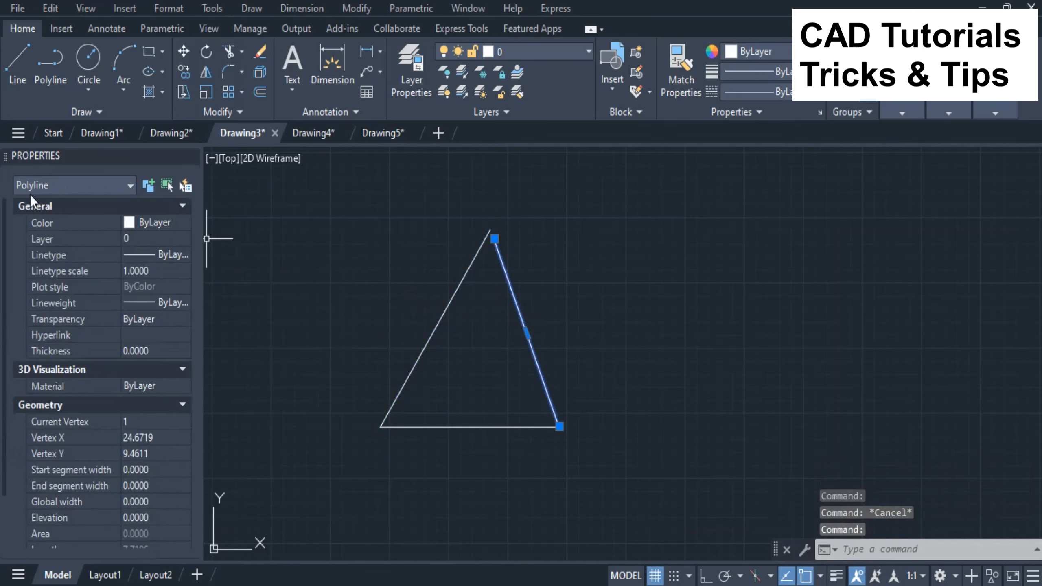
key(Escape)
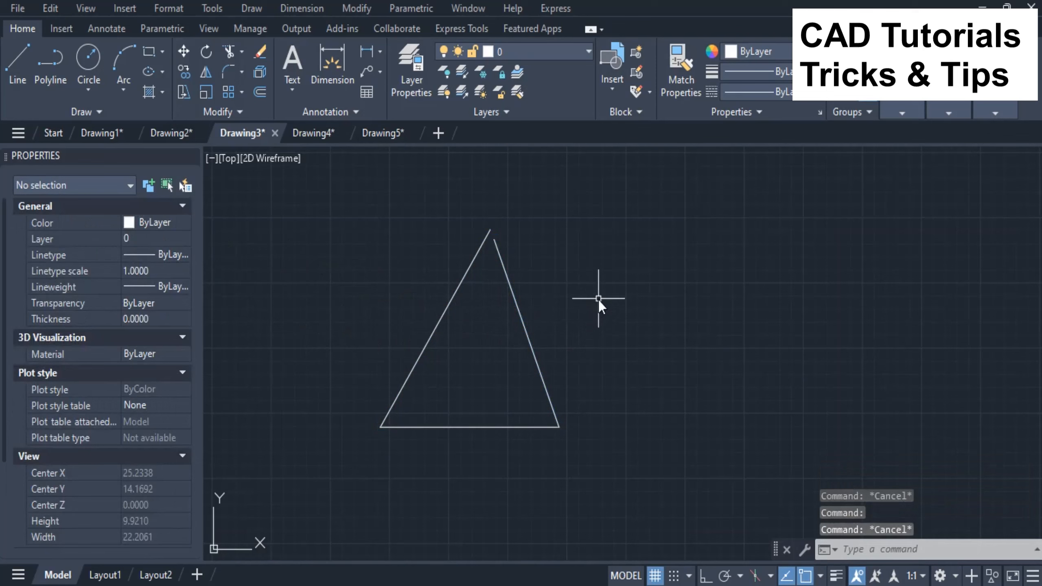
Step: Join the triangle's separate sides into a single polyline and check its object type
text(jo)
key(Return)
click(449, 305)
click(520, 314)
key(Return)
click(520, 314)
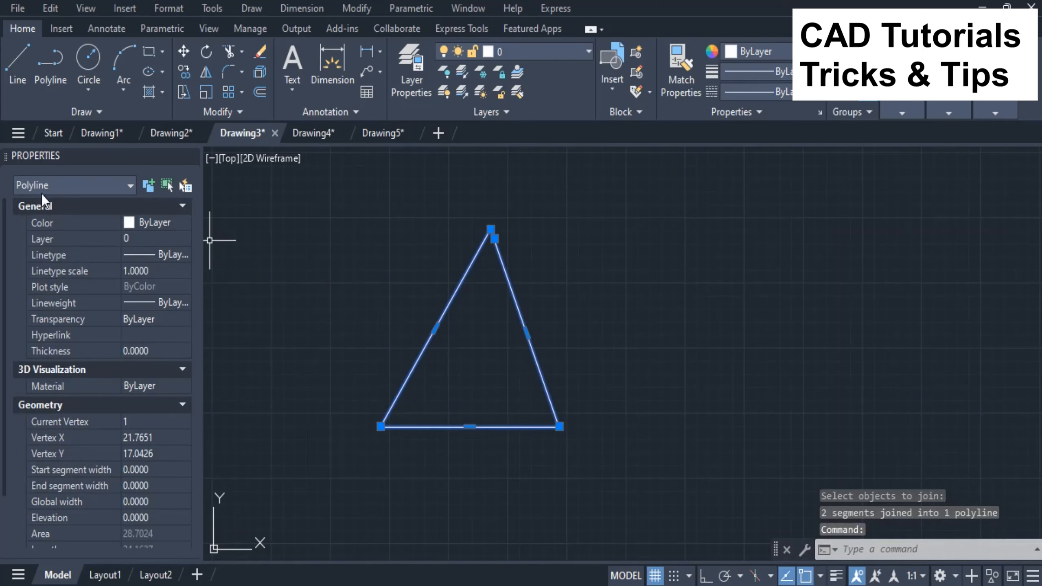
key(Escape)
Step: Close the gap at the apex of the joined triangle with the Close option of PEDIT
scroll(539, 264, up, 2)
text(PEDI)
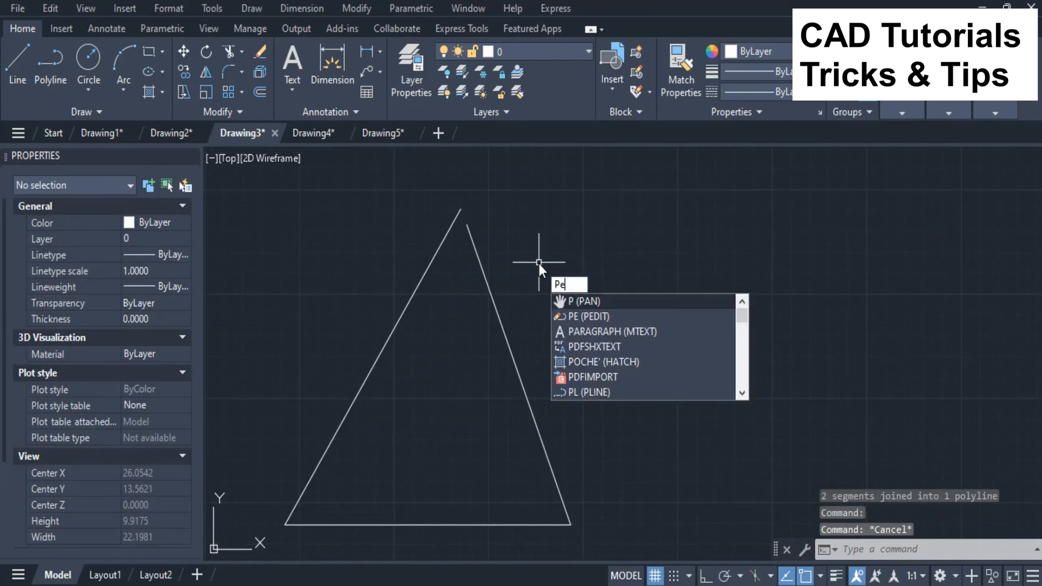
text(T)
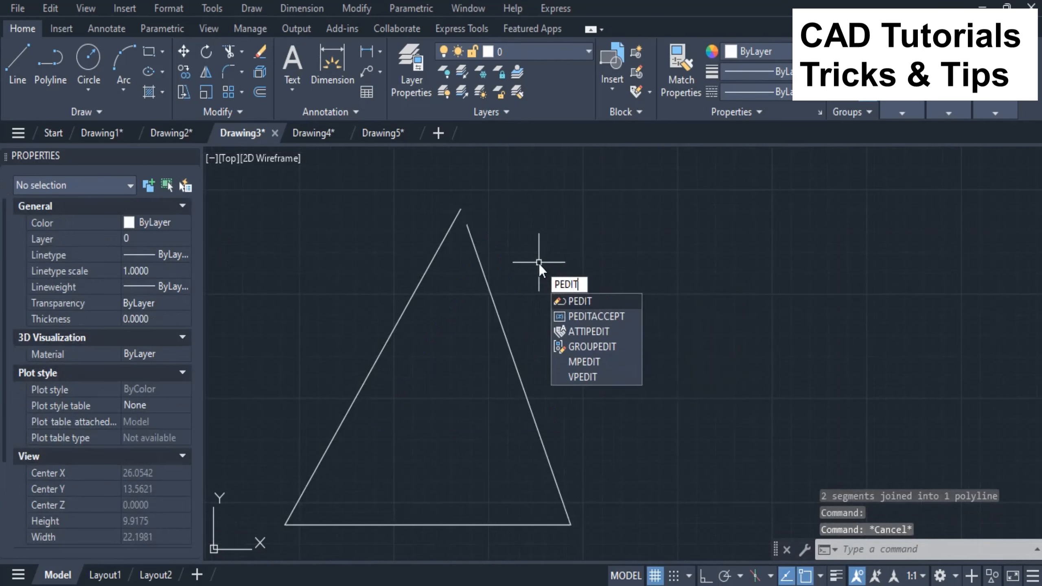
key(Return)
click(484, 275)
text(C)
key(Return)
key(Escape)
scroll(480, 210, up, 2)
scroll(501, 218, down, 2)
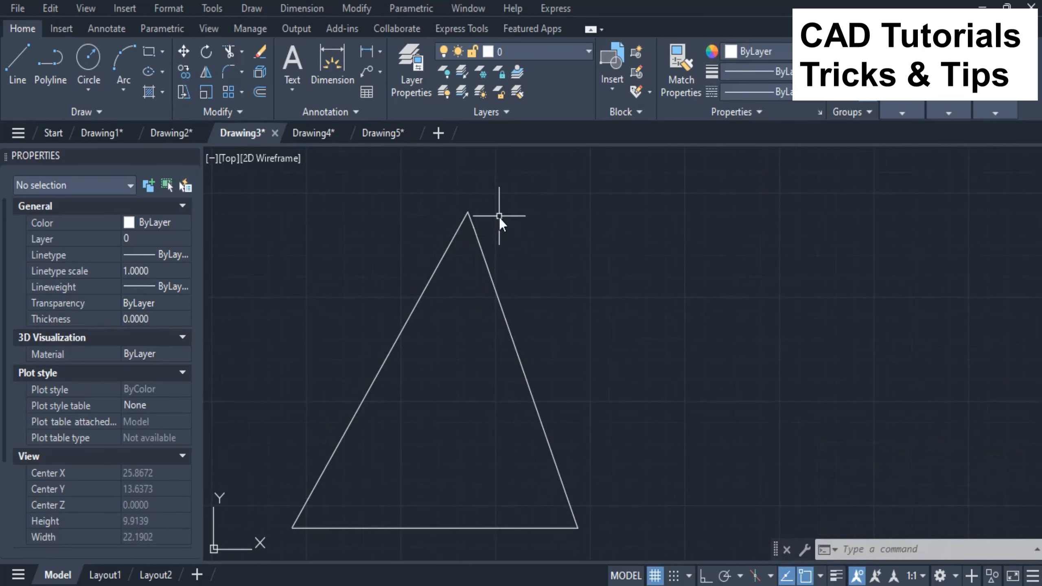
Step: In Drawing4, draw a three-point arc about 15 units wide, bulging upward, and check its object type
click(316, 133)
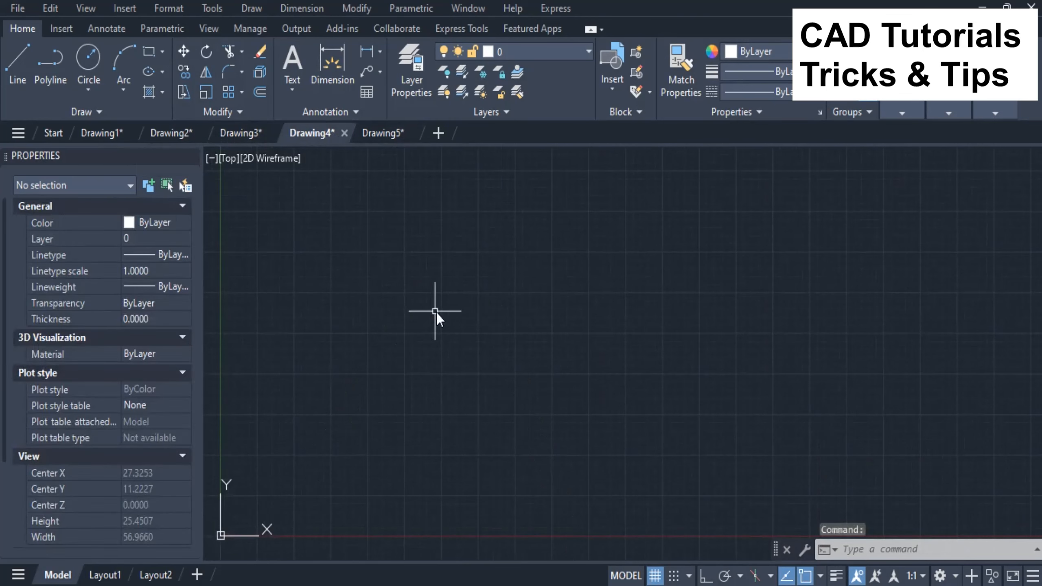
text(ARC)
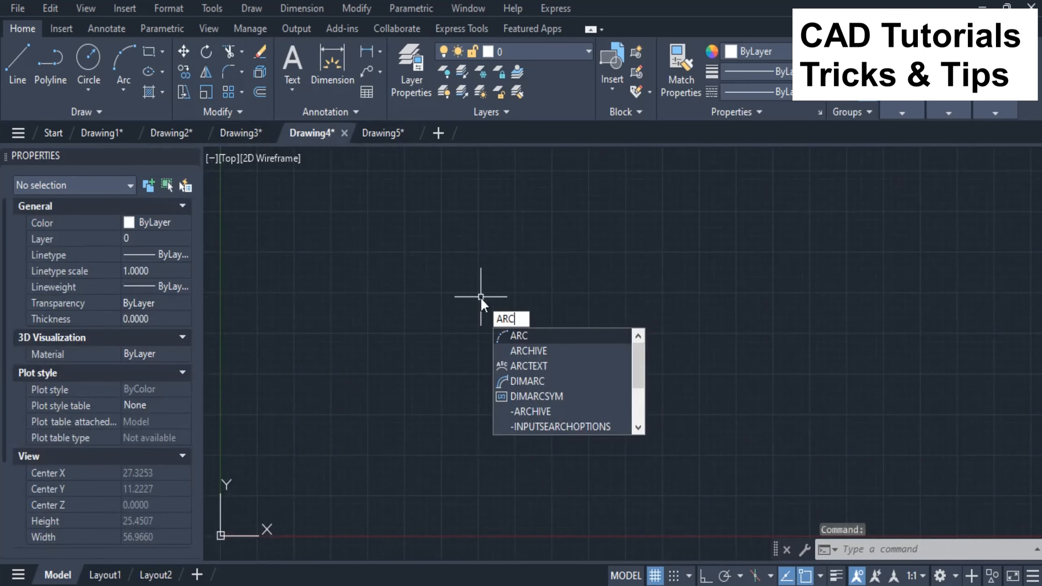
key(Return)
click(424, 338)
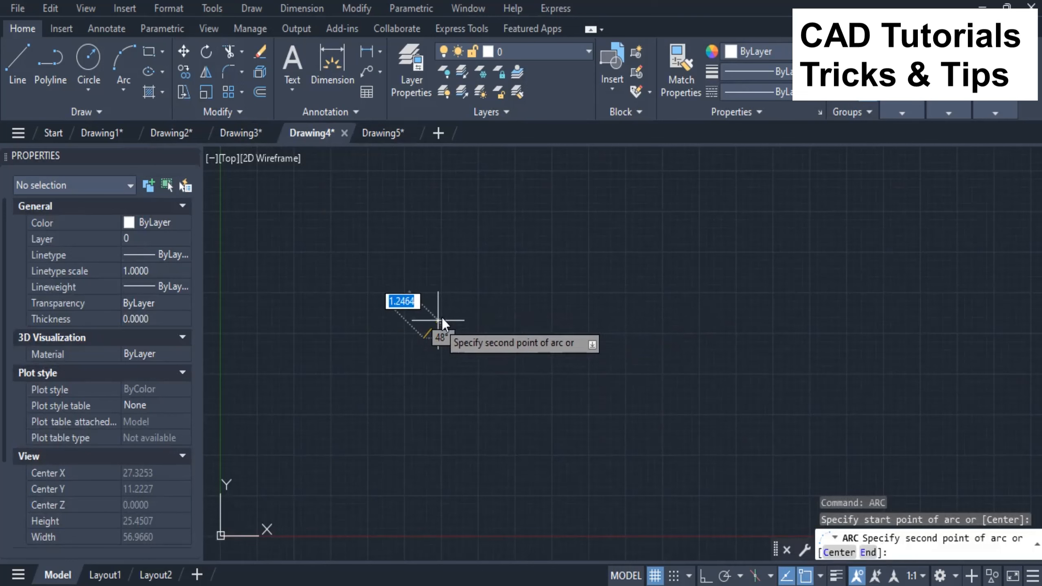
click(486, 249)
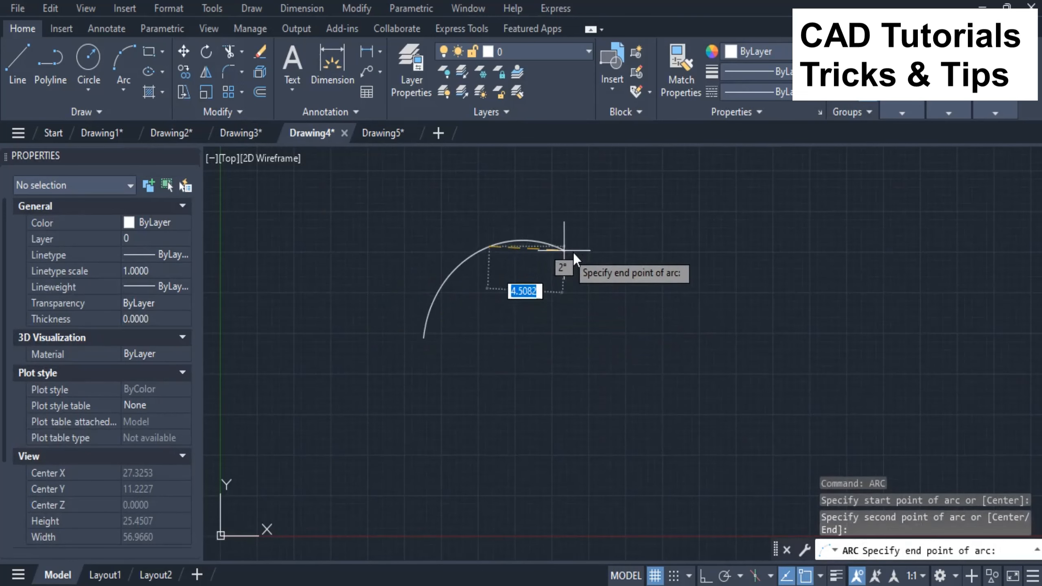
click(645, 340)
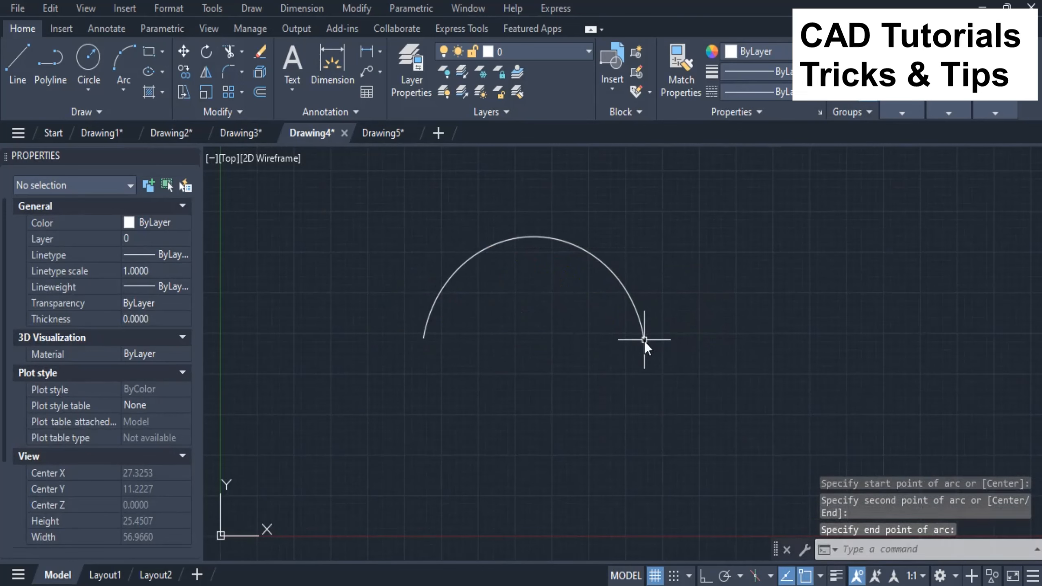
click(551, 239)
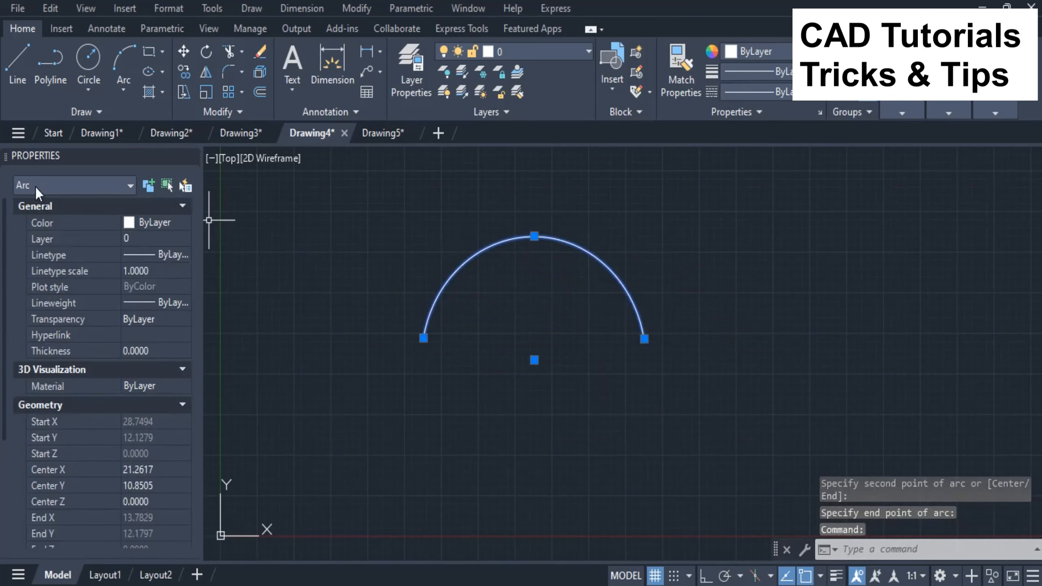
key(Escape)
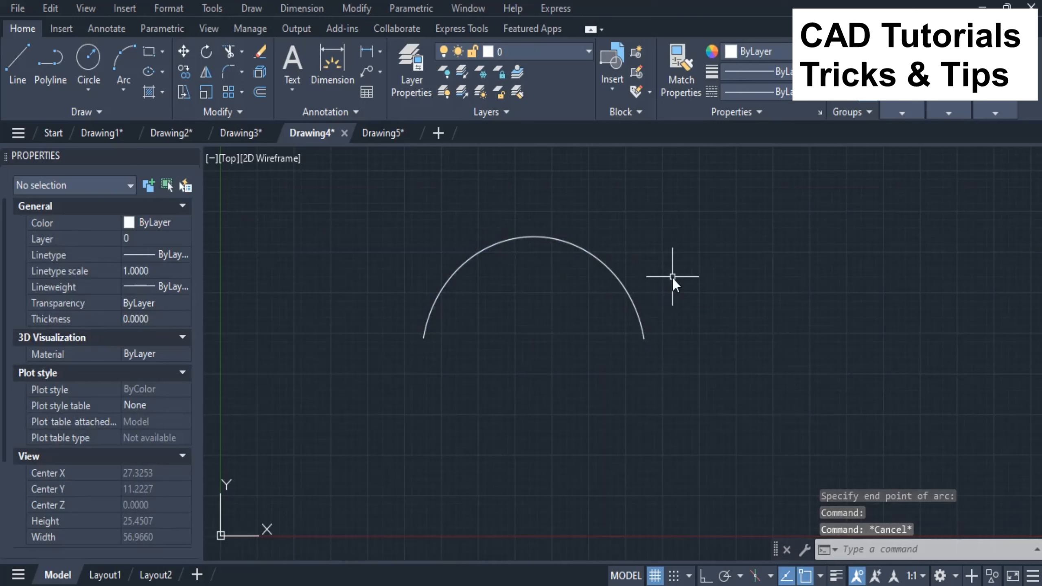
Step: Turn the arc into a polyline with PEDIT and close it with the Close option
text(PEDIT)
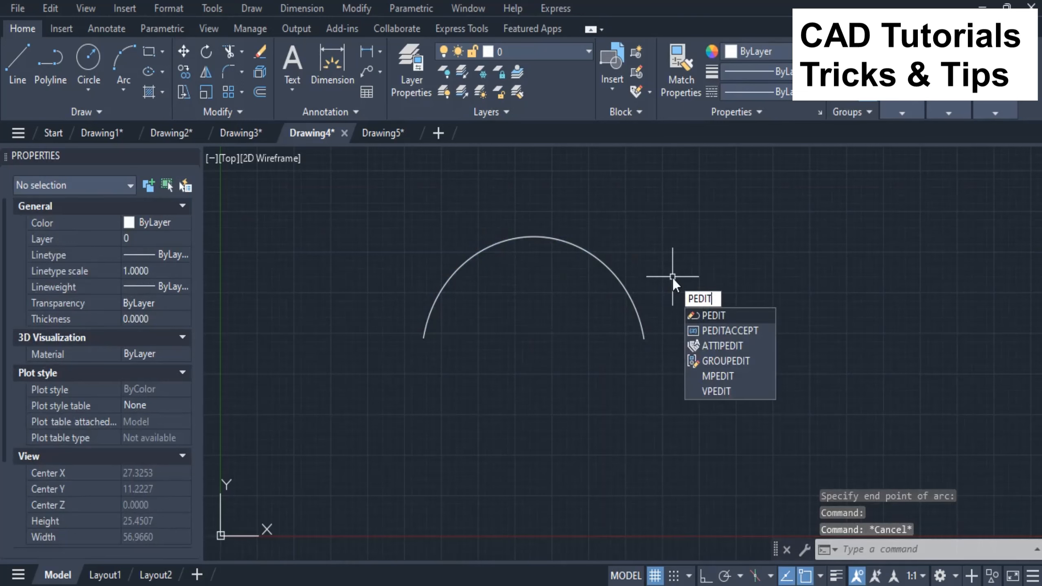
key(Return)
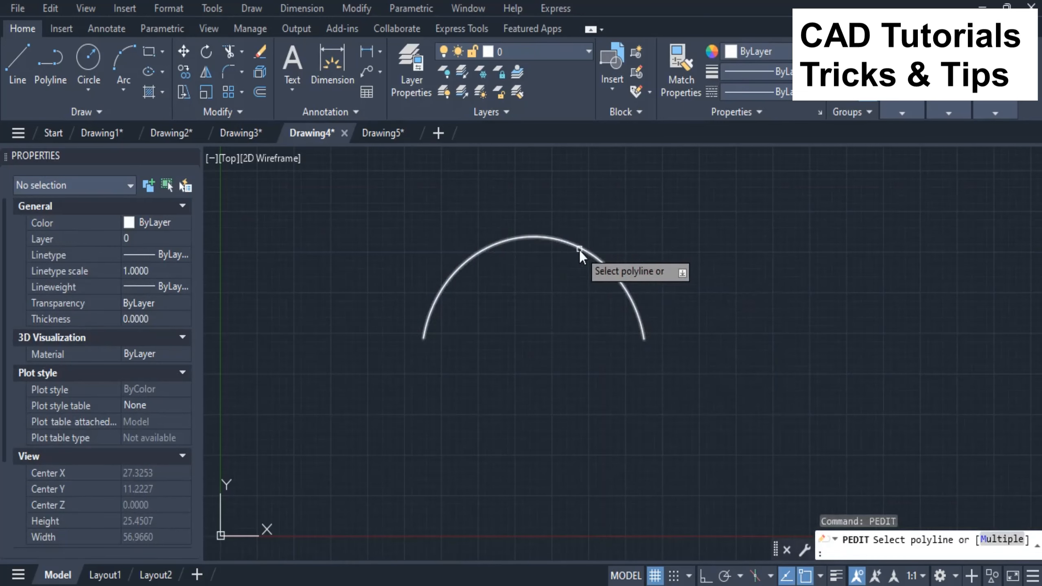
click(579, 248)
text(y)
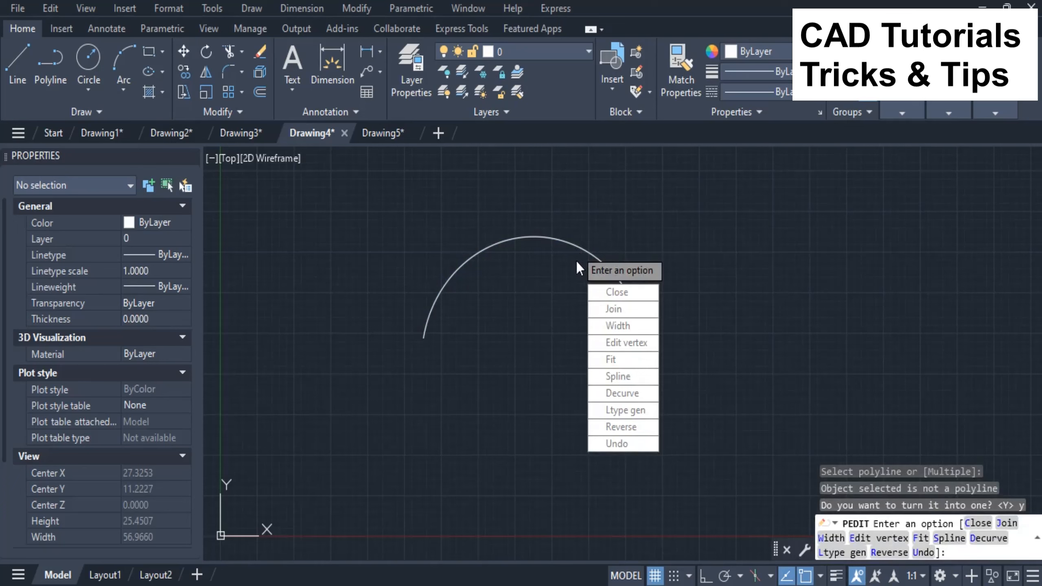
click(617, 293)
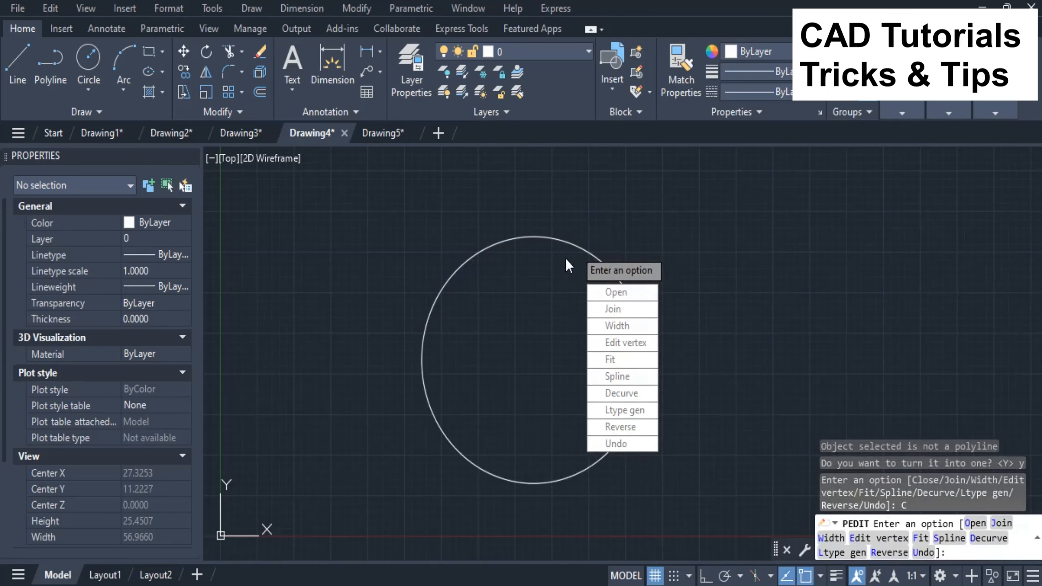
key(Escape)
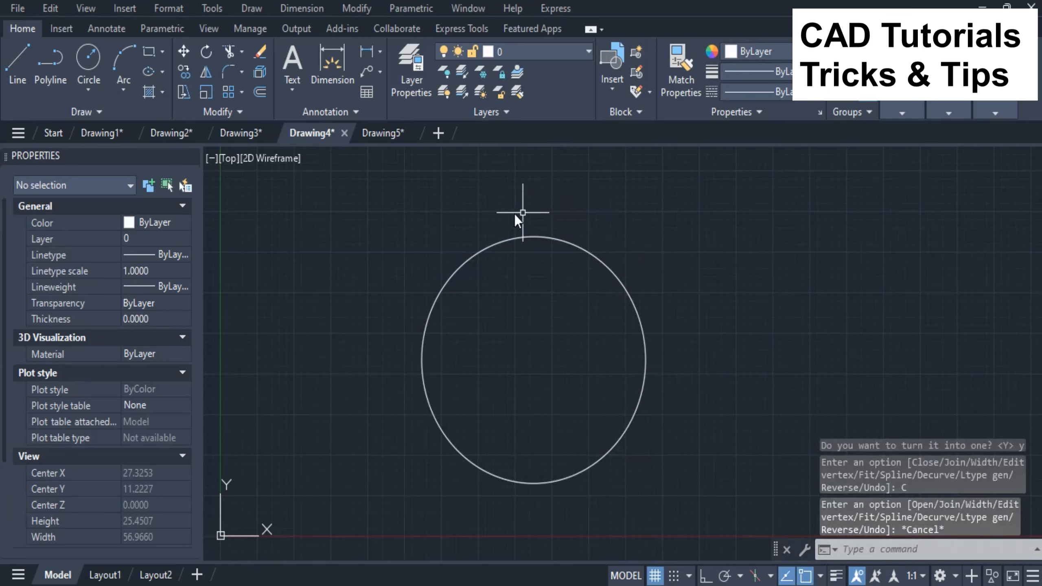
click(426, 394)
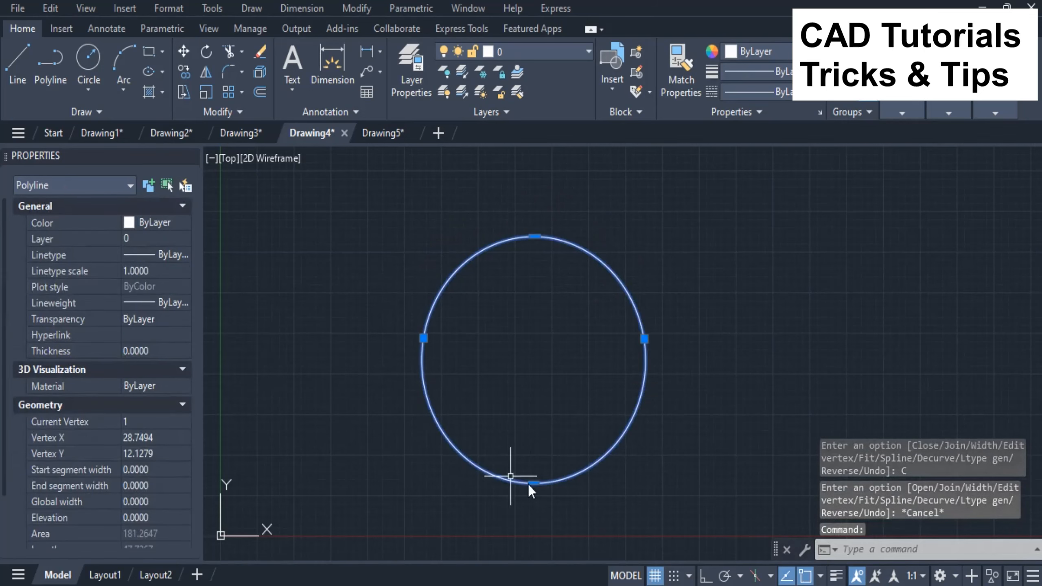
key(Escape)
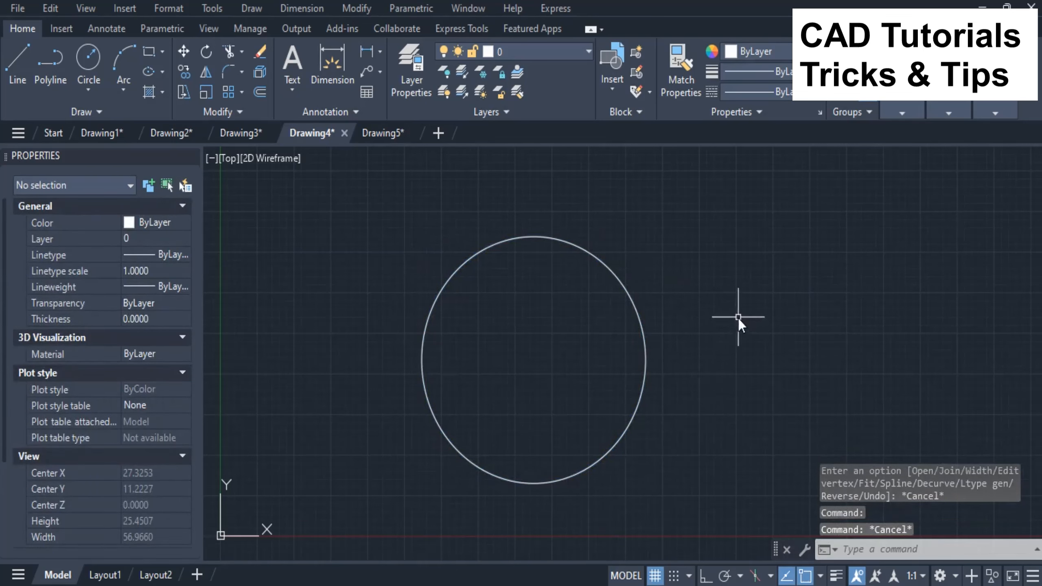
Step: Hatch the inside of the closed round polyline using the current pattern settings
text(h)
key(Return)
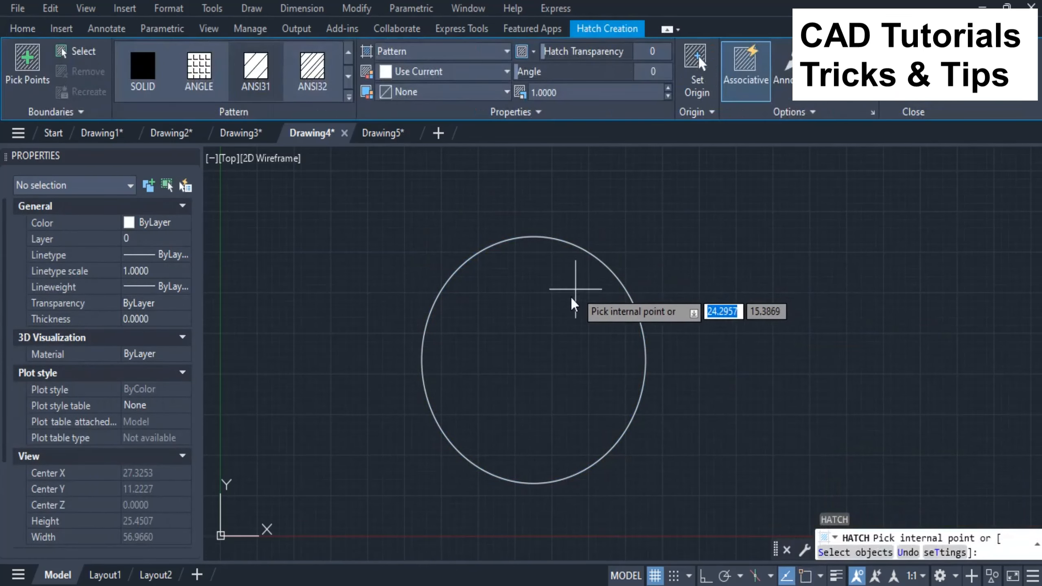
click(563, 314)
key(Return)
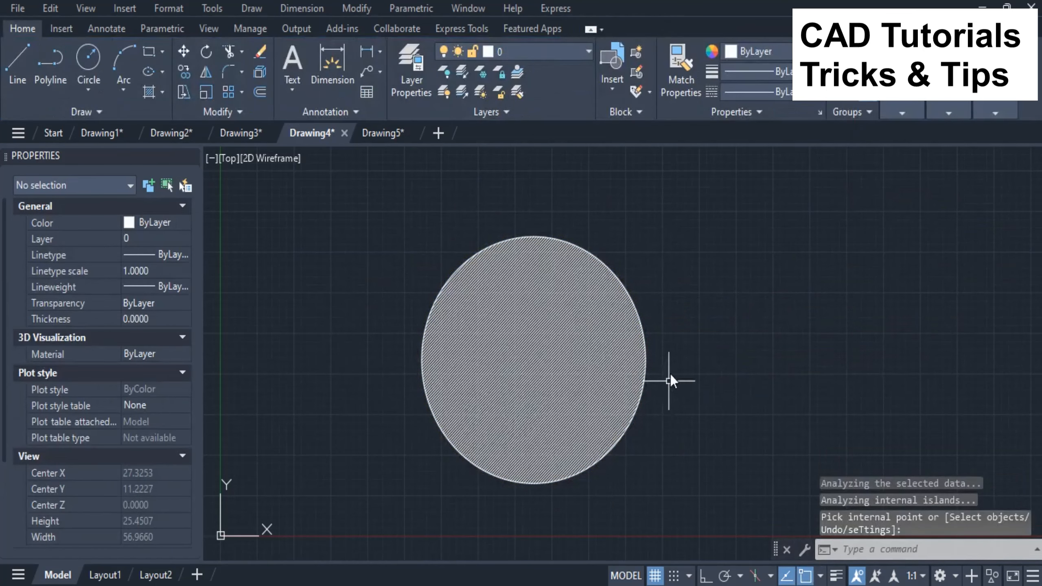
Step: In Drawing5, draw an open wavy spline with seven fit points and three peaks, starting at about (11, 9.75), and check its object type
click(378, 134)
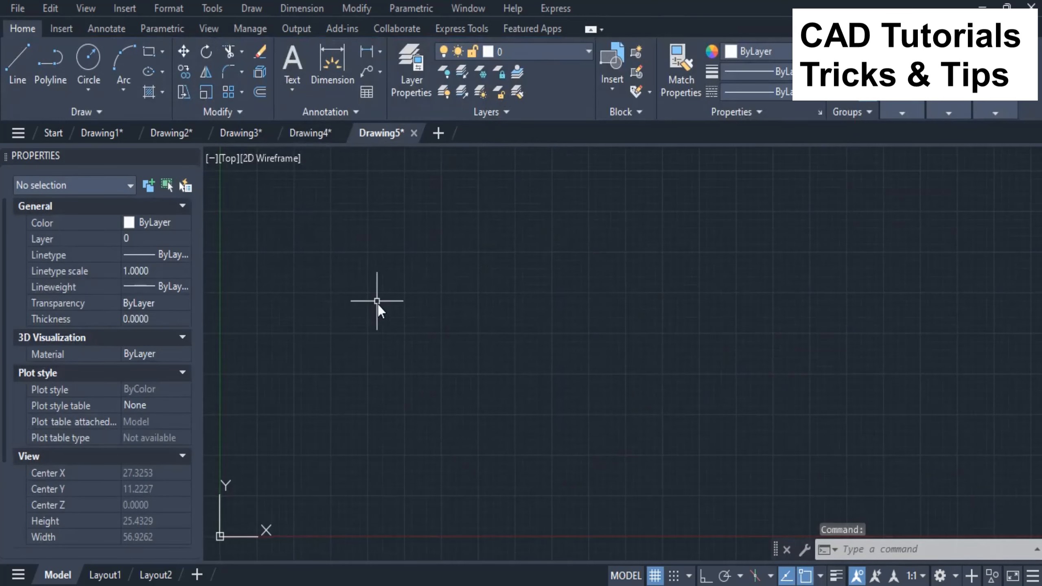
text(spline)
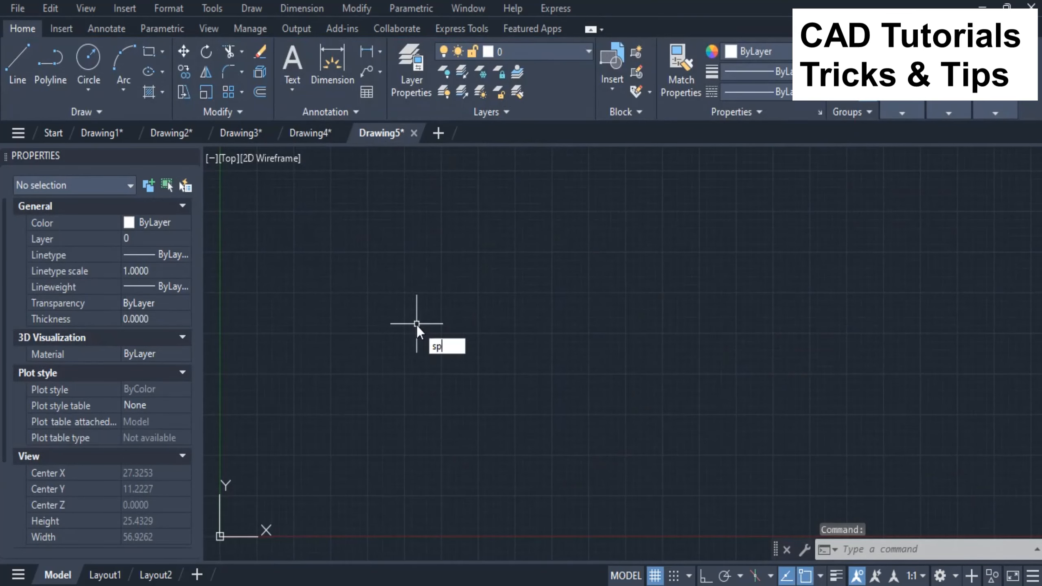
key(Return)
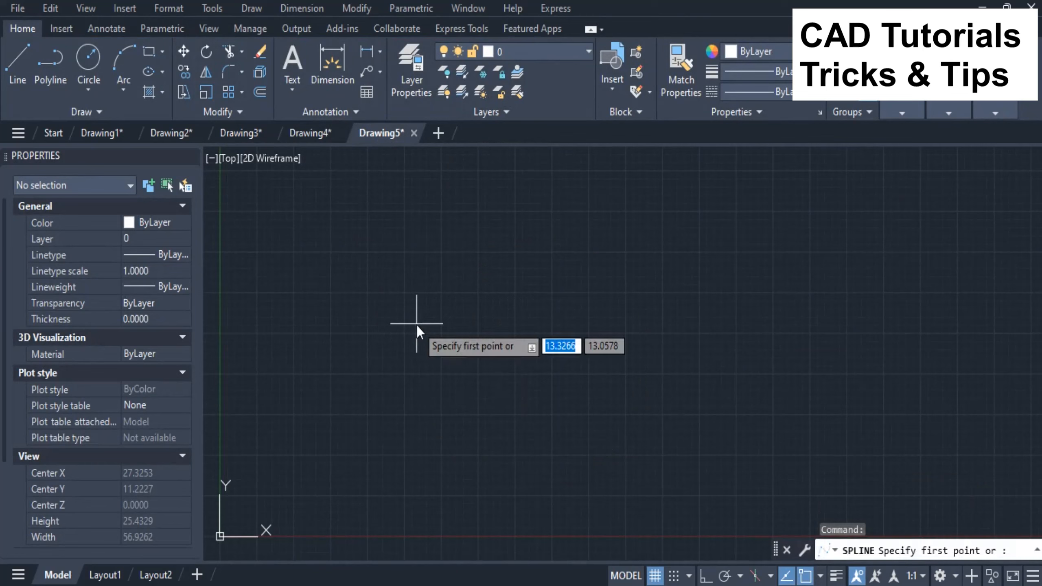
click(383, 380)
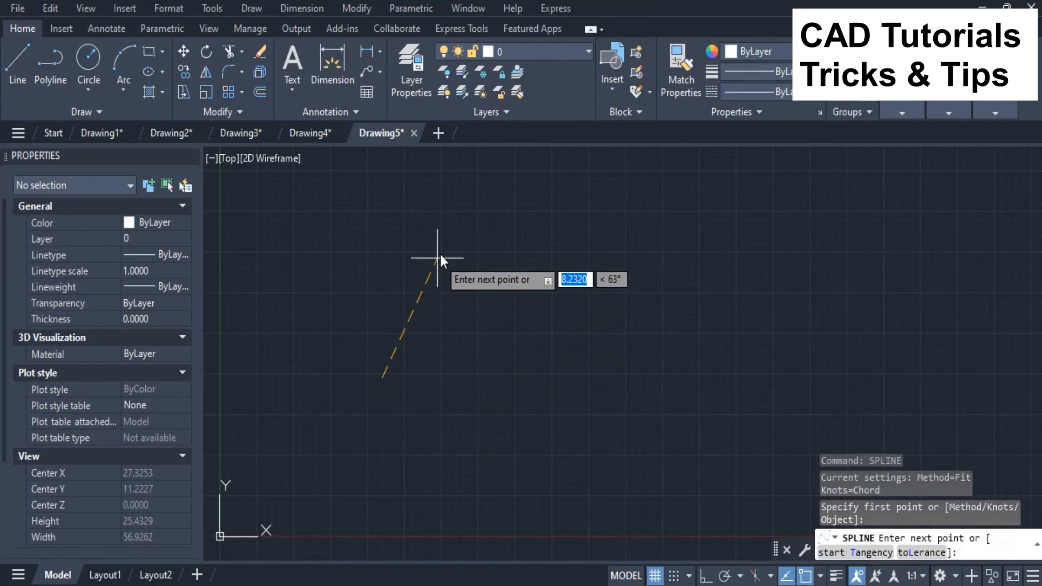
click(463, 233)
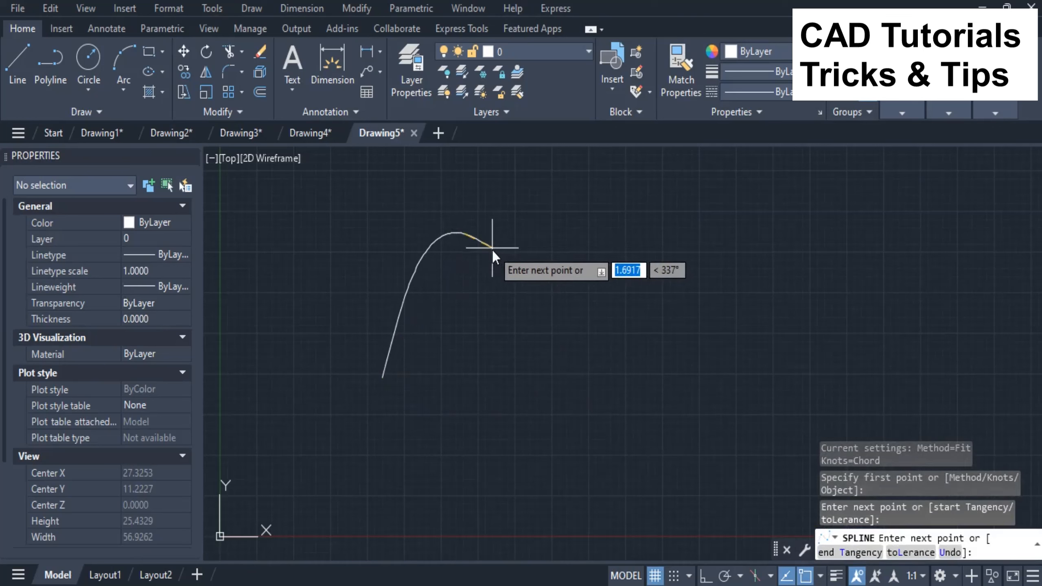
click(499, 303)
click(536, 231)
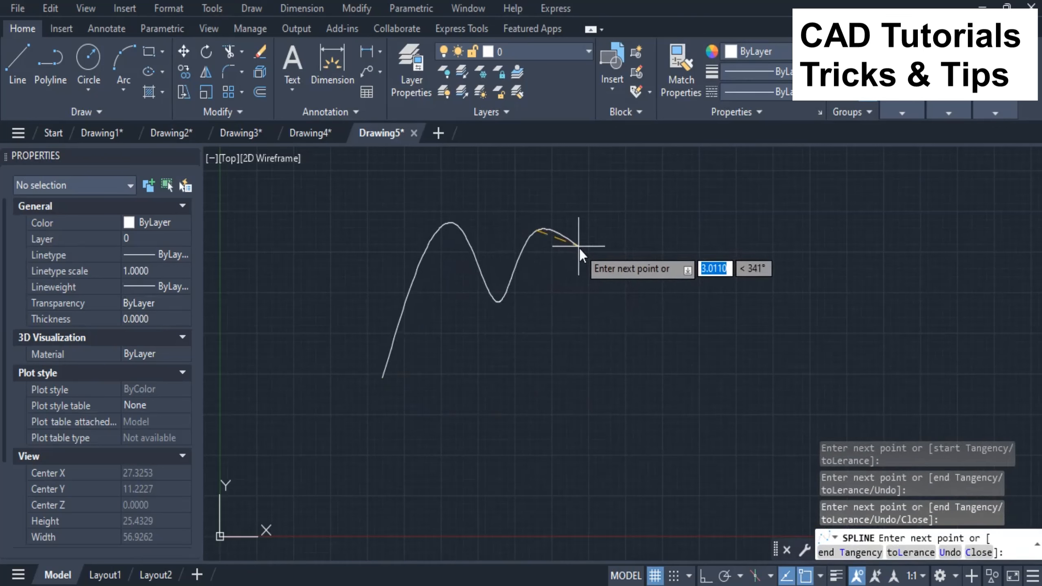
click(587, 305)
click(631, 232)
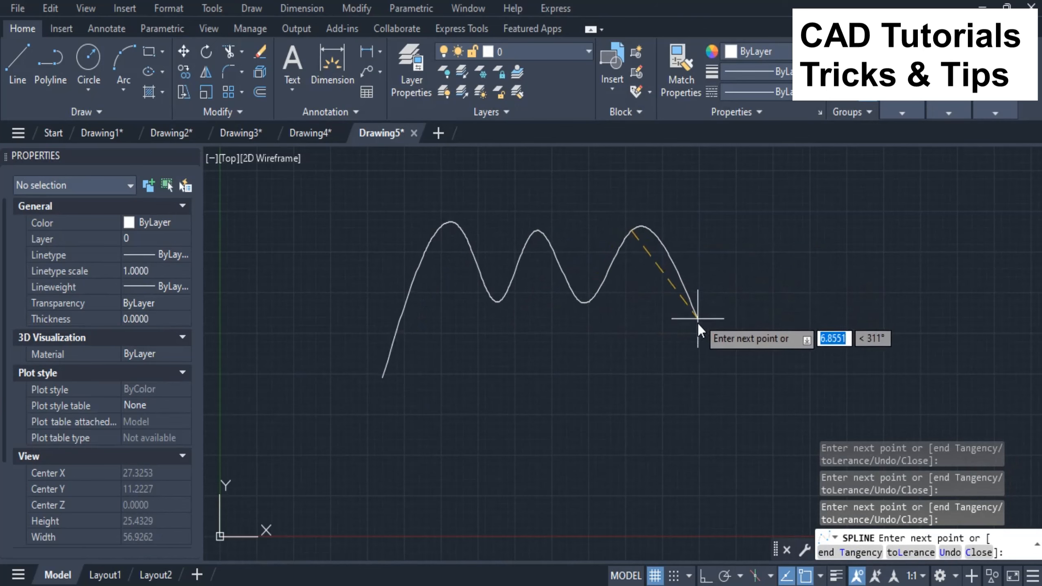
click(690, 394)
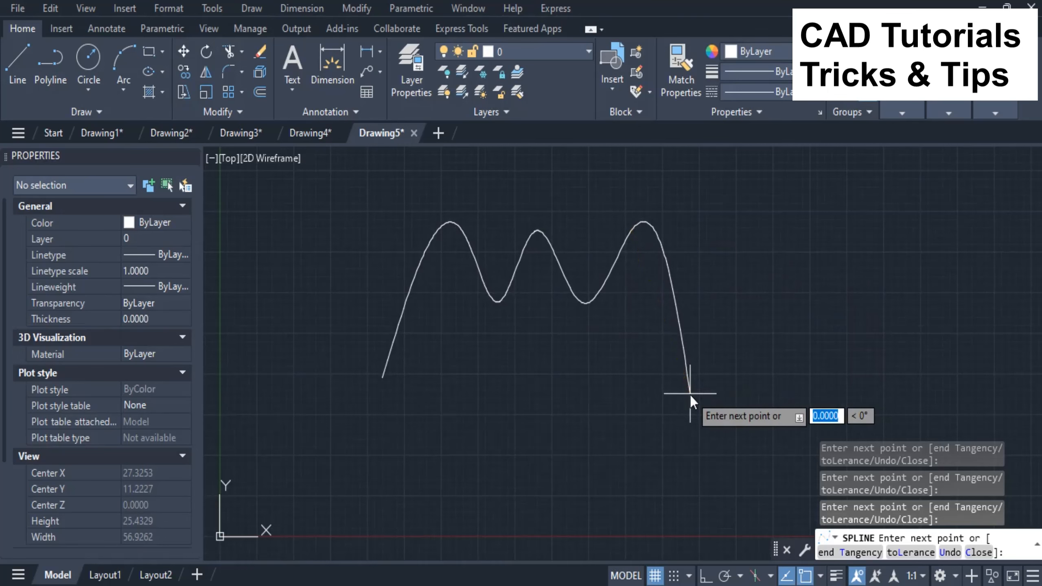
right_click(690, 394)
click(710, 154)
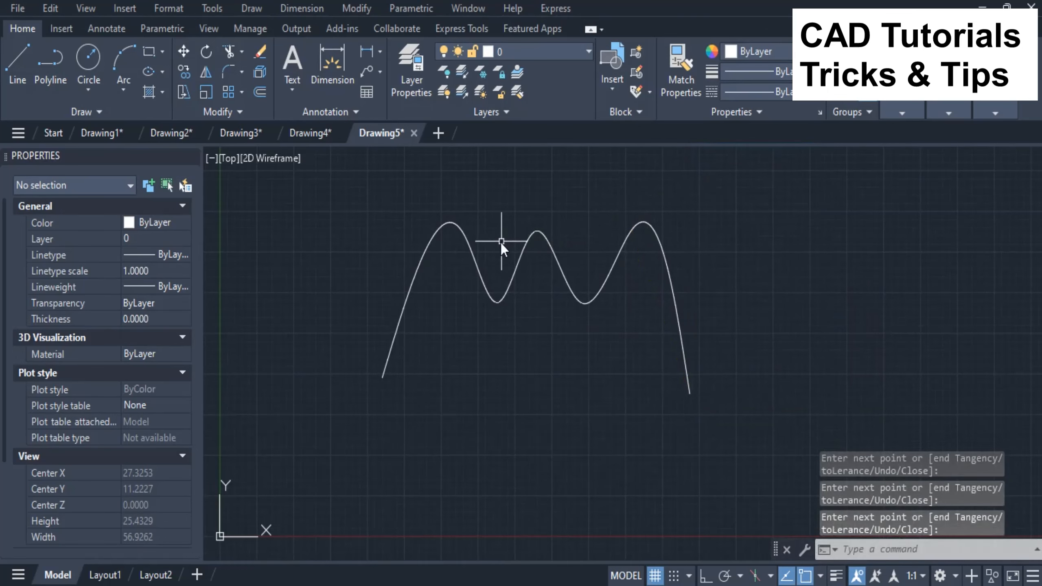
click(415, 274)
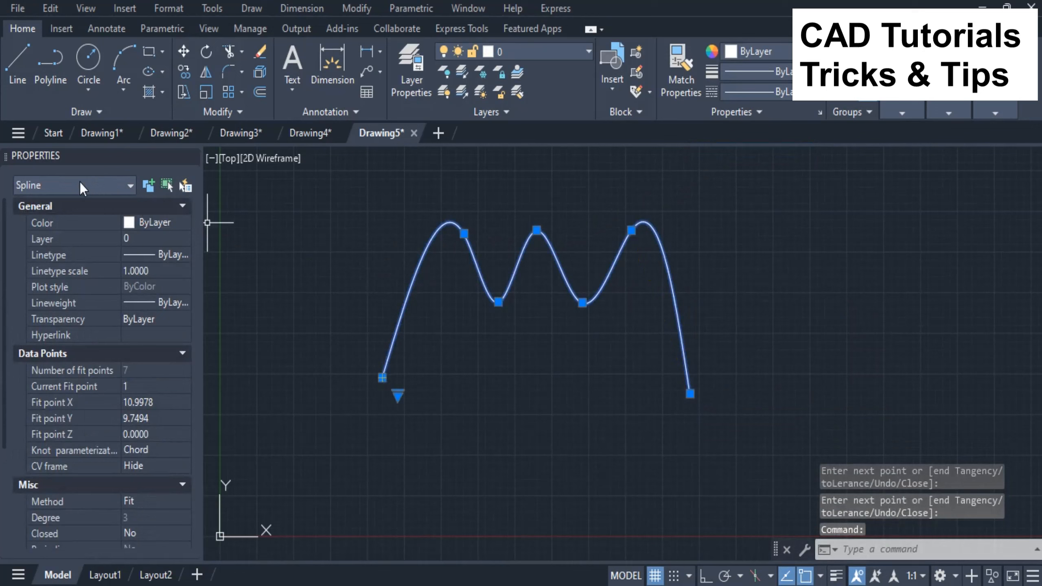
key(Escape)
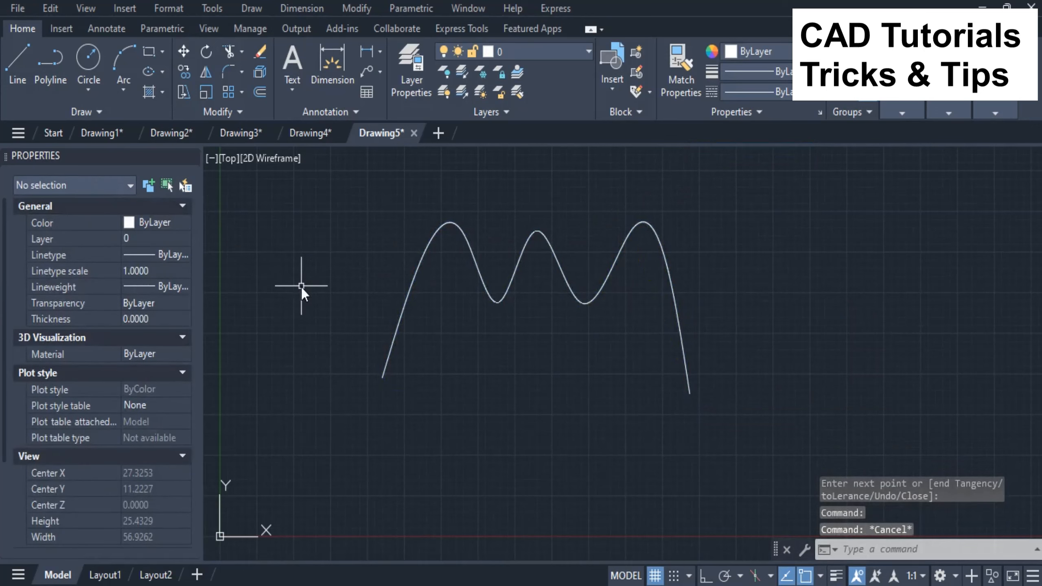
Step: Turn the spline into a polyline with PEDIT at precision 10, close it with the Close option, and check its object type
text(pedit)
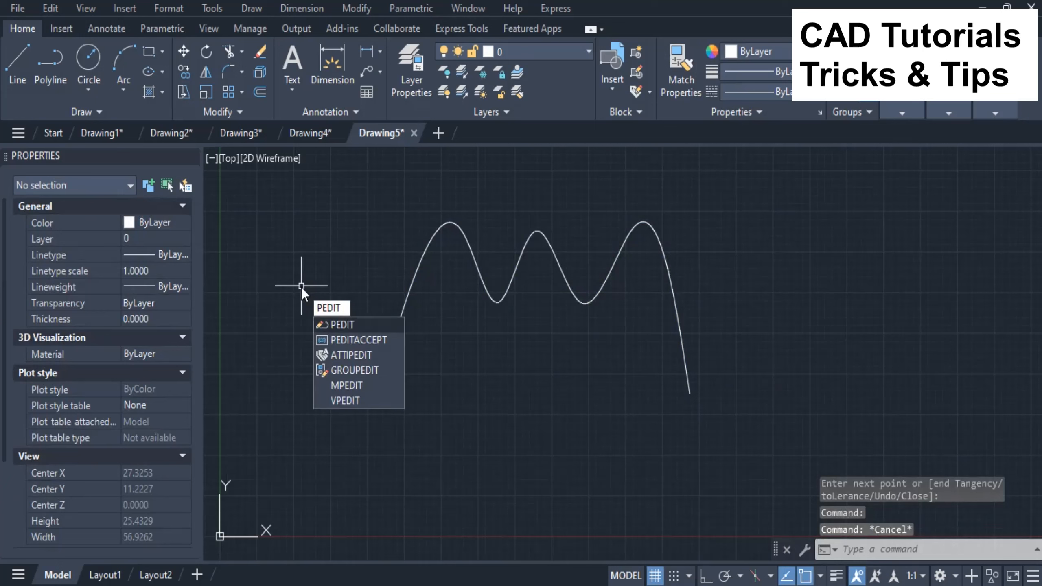
key(Return)
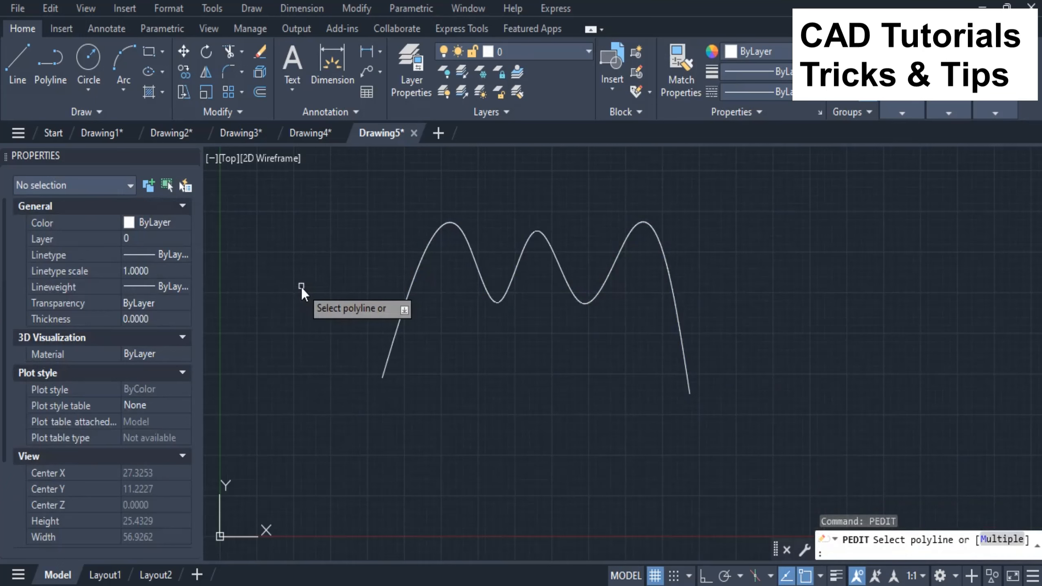
click(415, 278)
text(y)
key(Return)
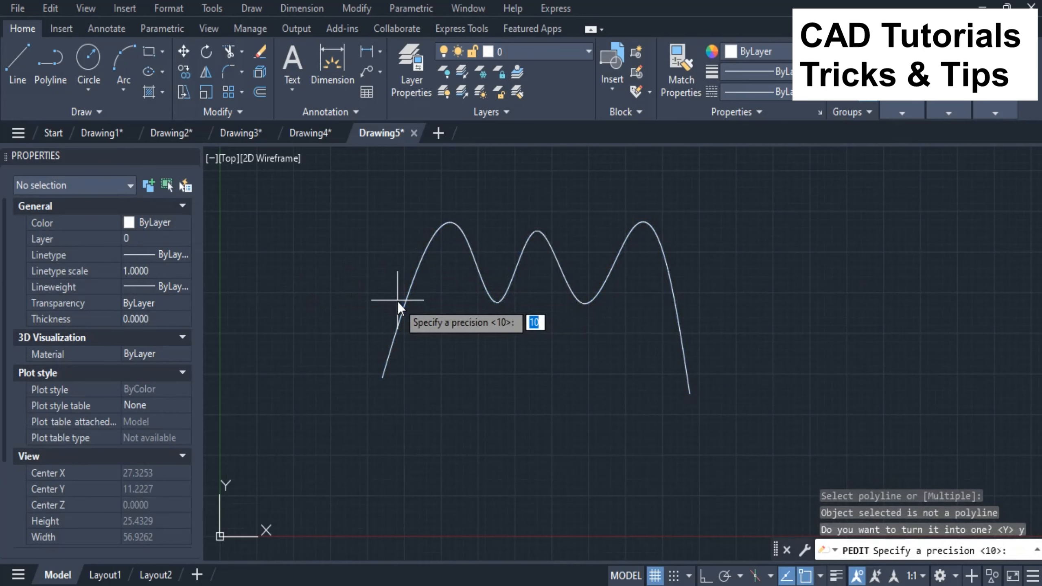
key(Return)
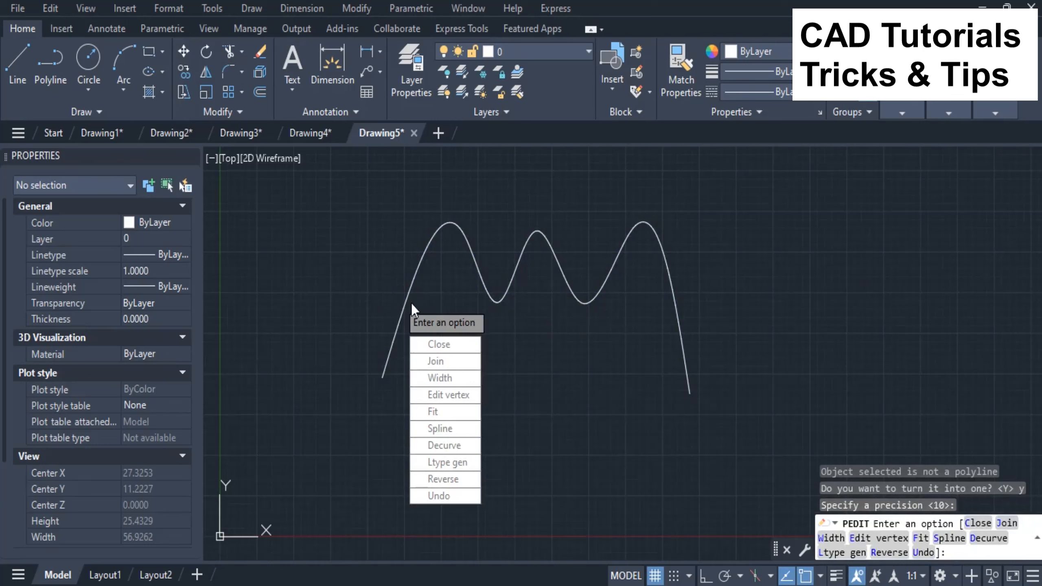
click(442, 346)
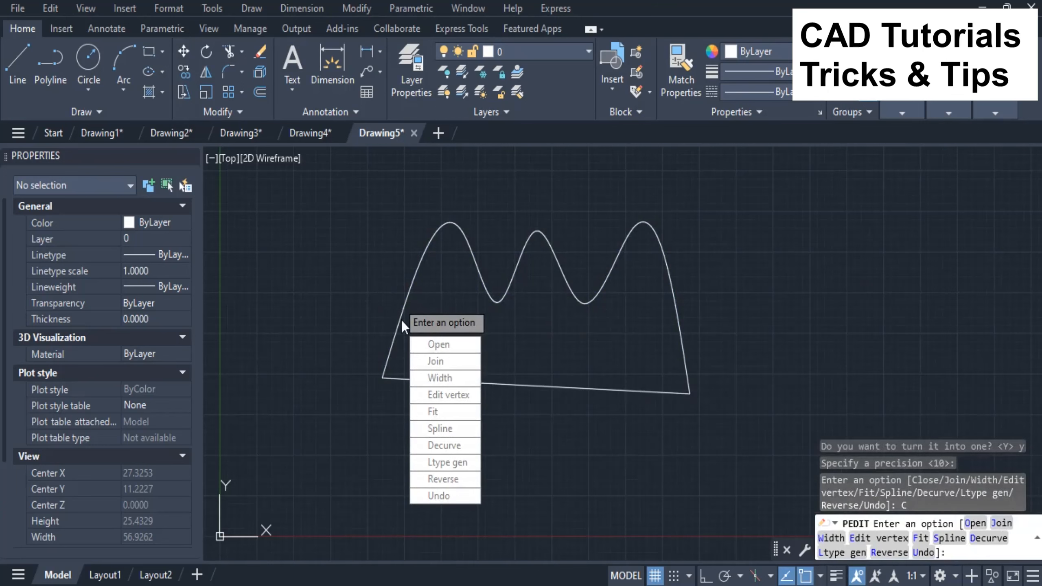
key(Escape)
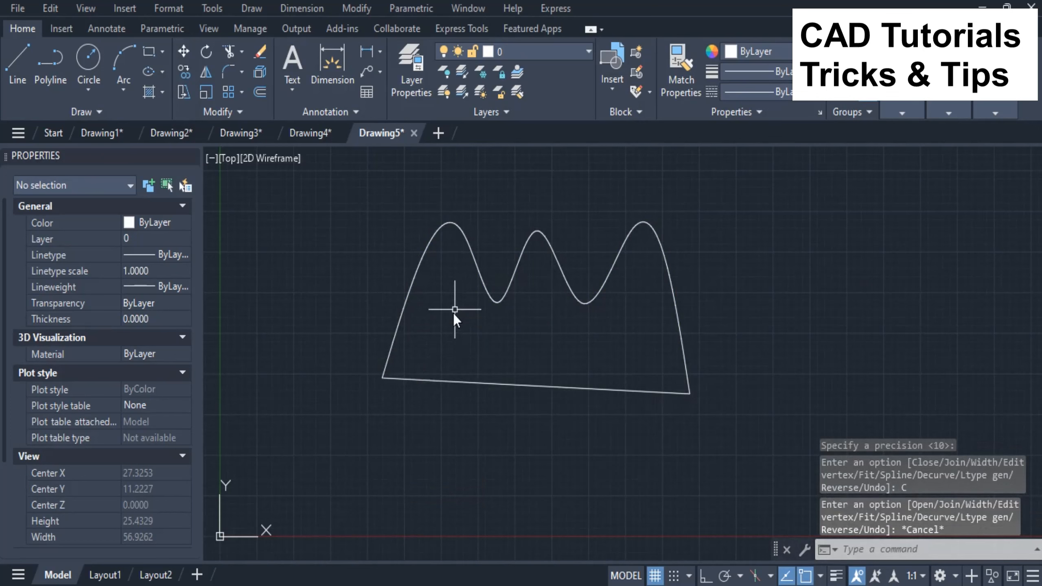
click(460, 376)
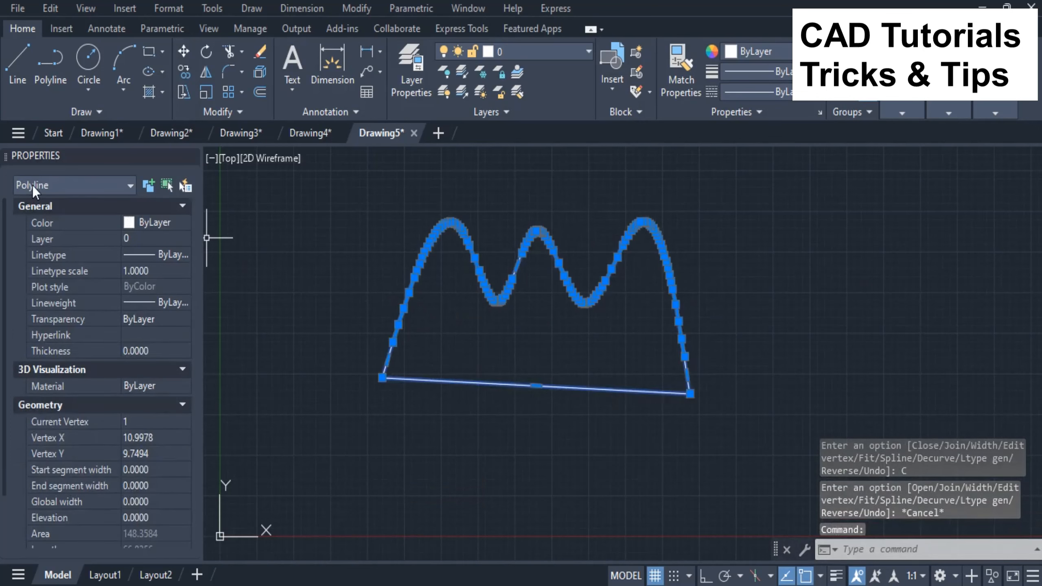
key(Escape)
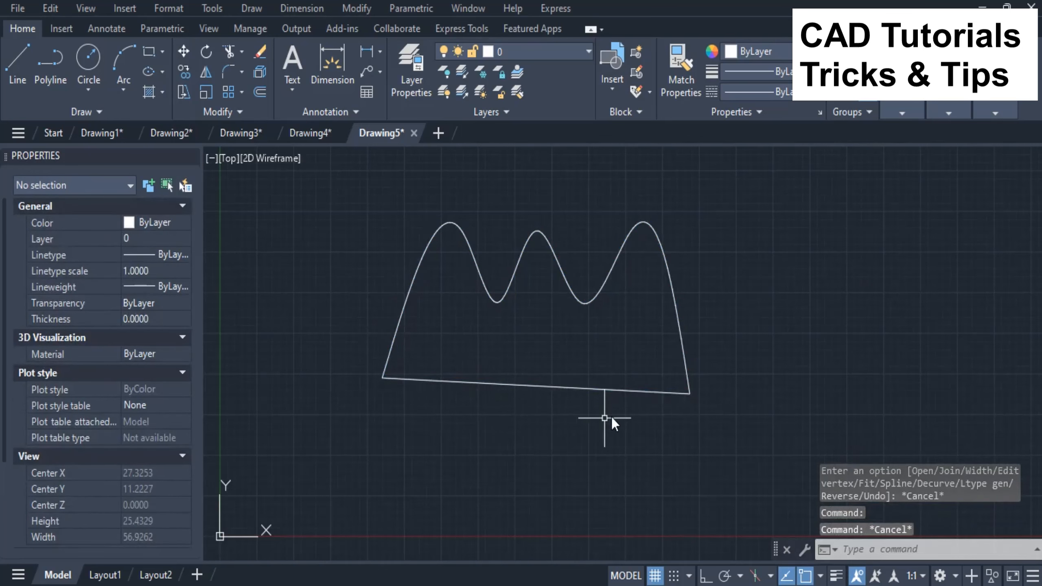
Step: Hatch the inside of the closed wavy polyline with the ANGLE pattern at scale 1
text(h)
key(Return)
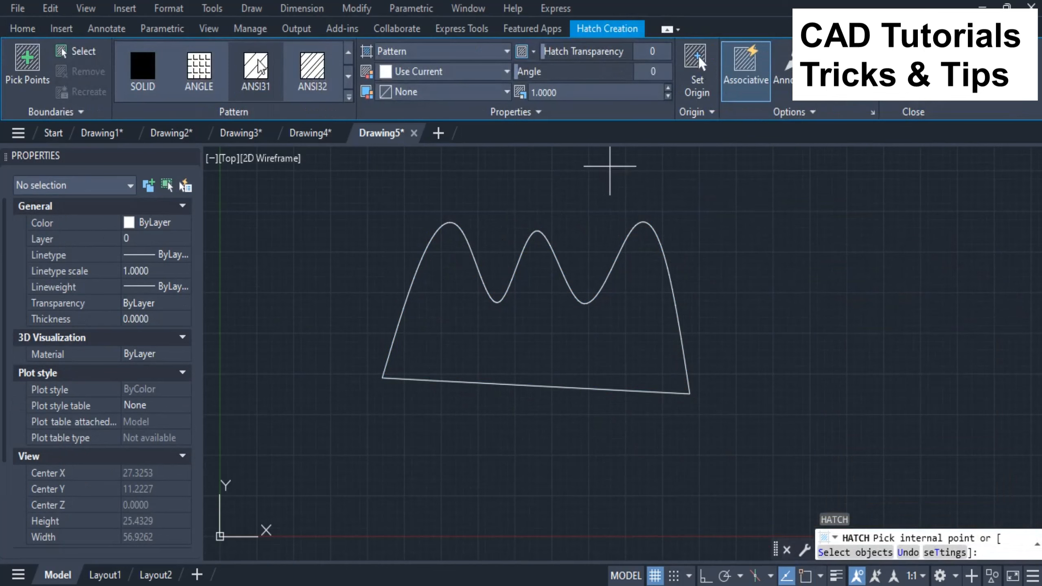
click(199, 68)
click(528, 328)
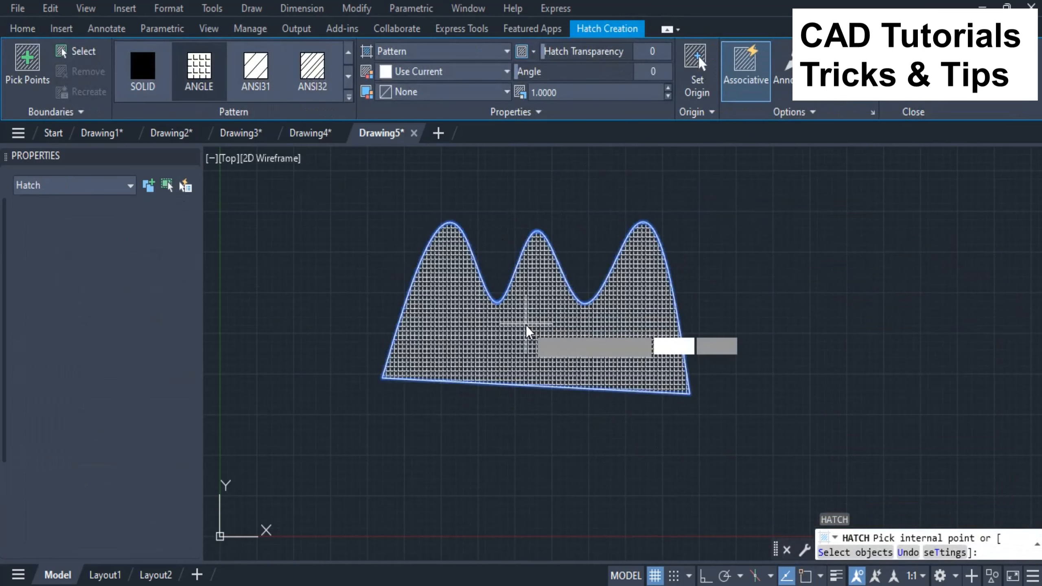
click(913, 74)
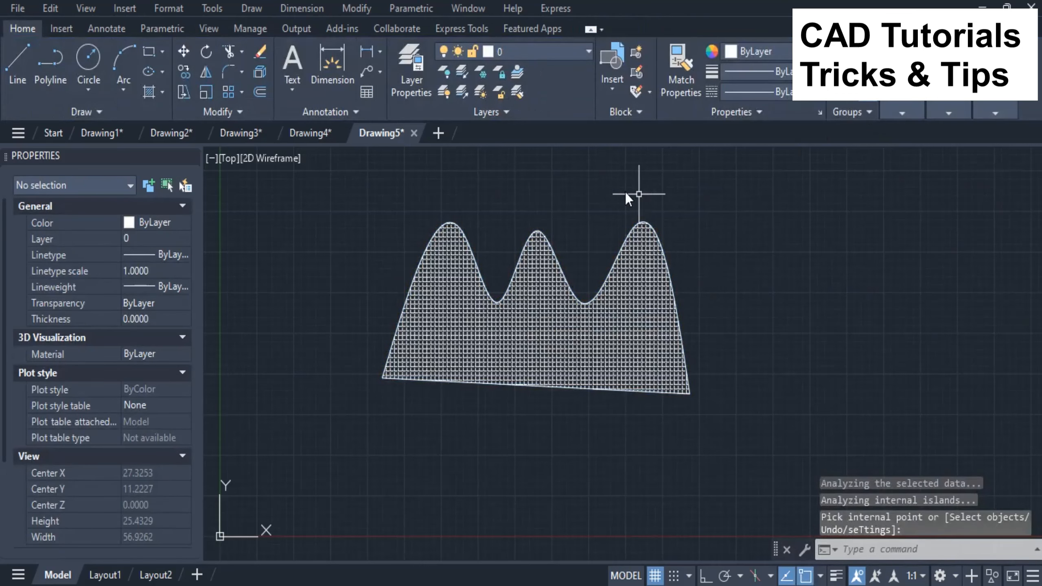